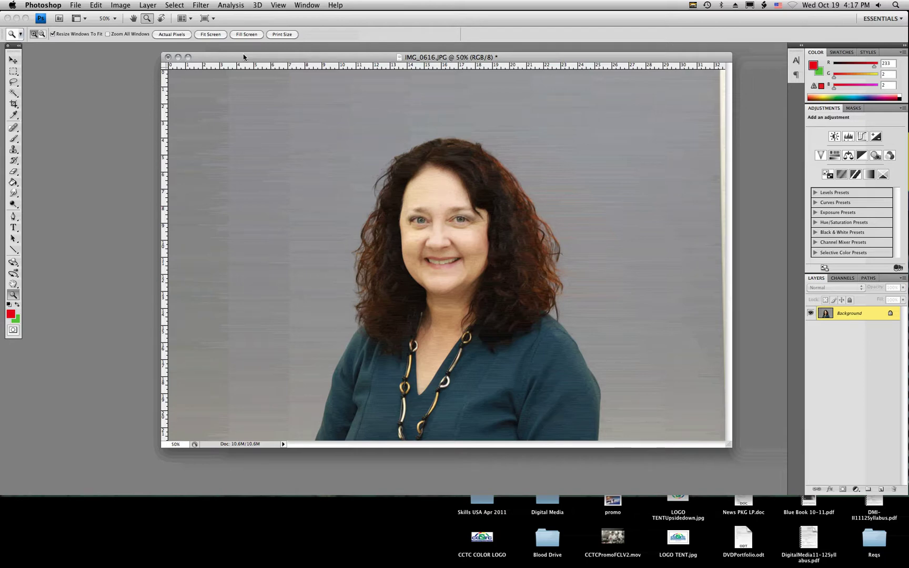
Step: Duplicate the Background layer and hide the original
click(834, 318)
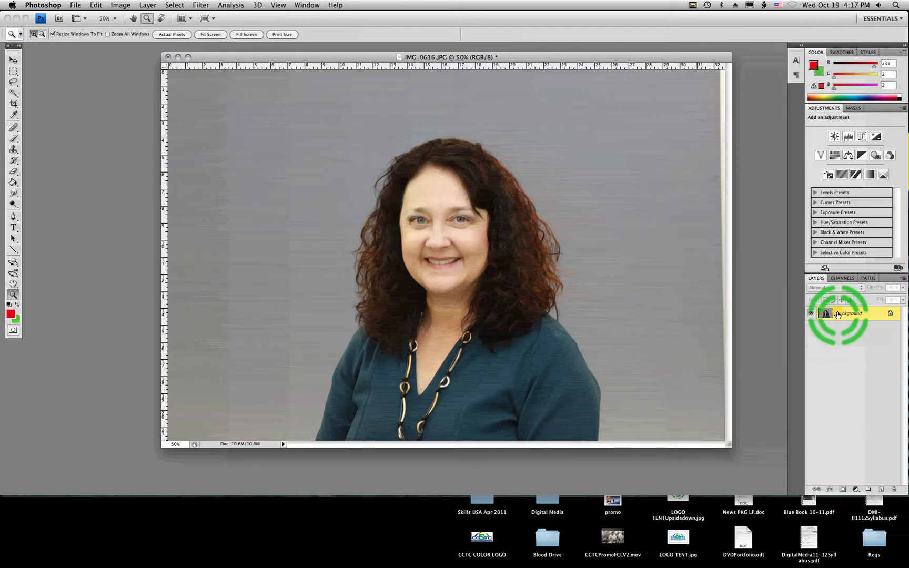
key(super+j)
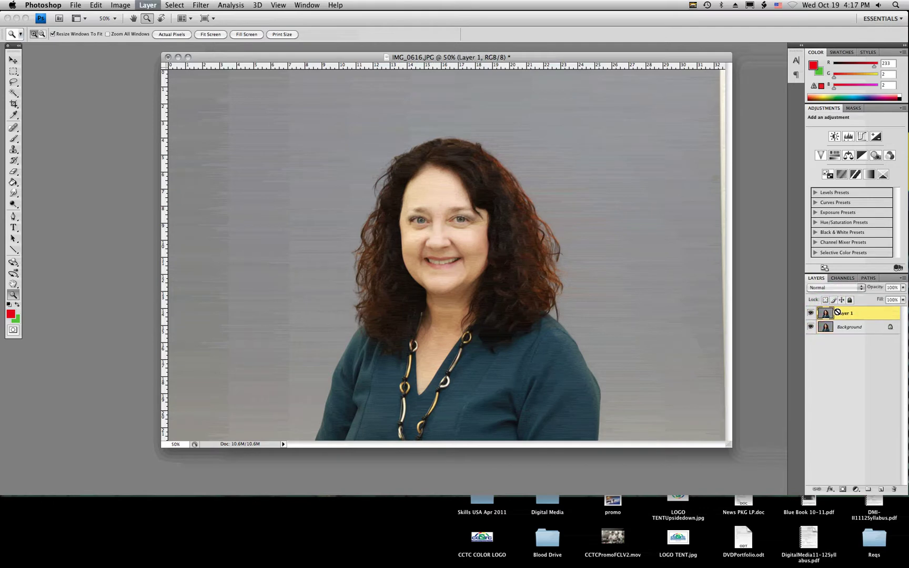
click(810, 326)
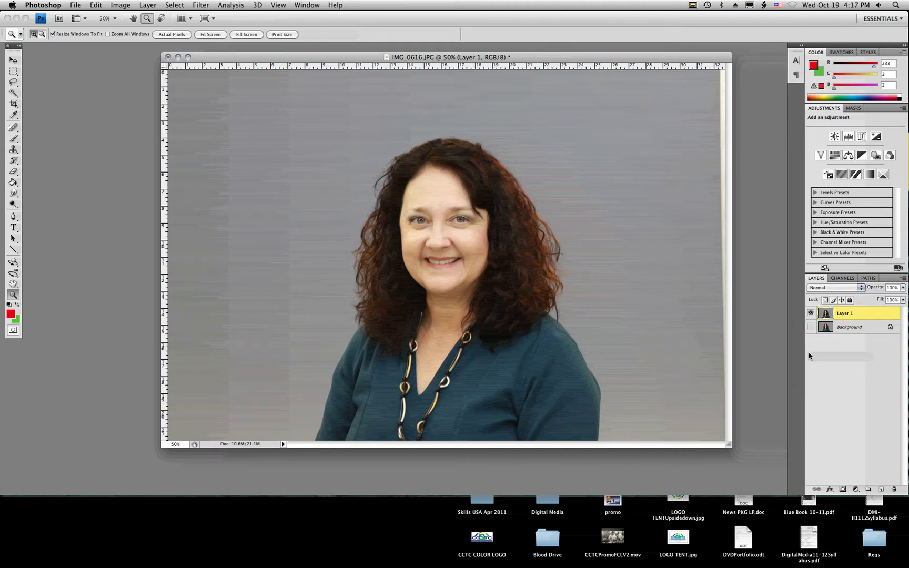
Step: Add a new empty layer above the duplicate and name it "Healing Brush"
click(881, 490)
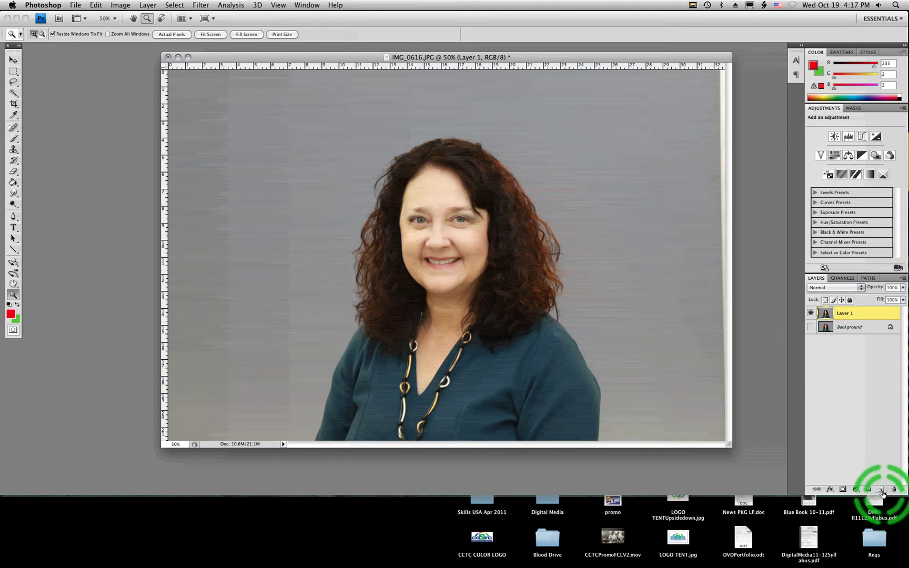
double_click(844, 313)
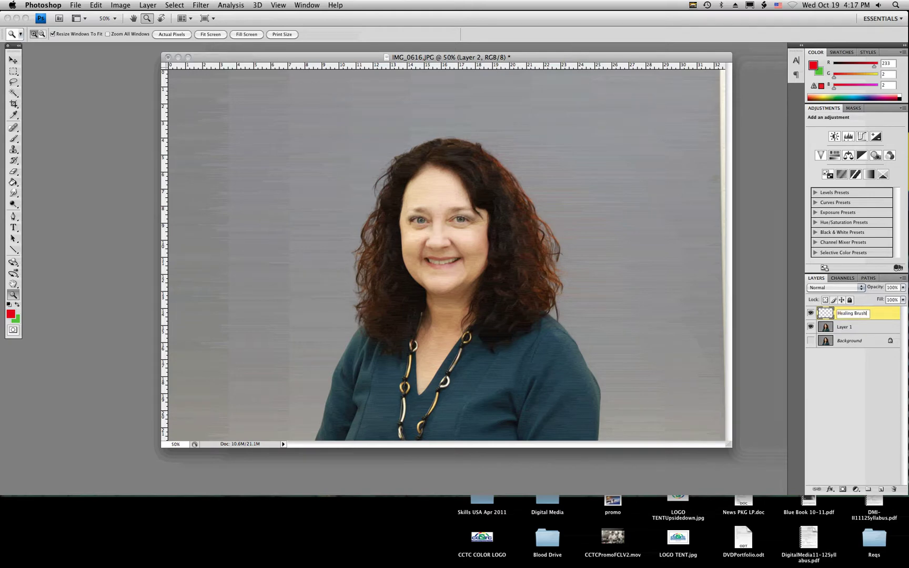
click(864, 312)
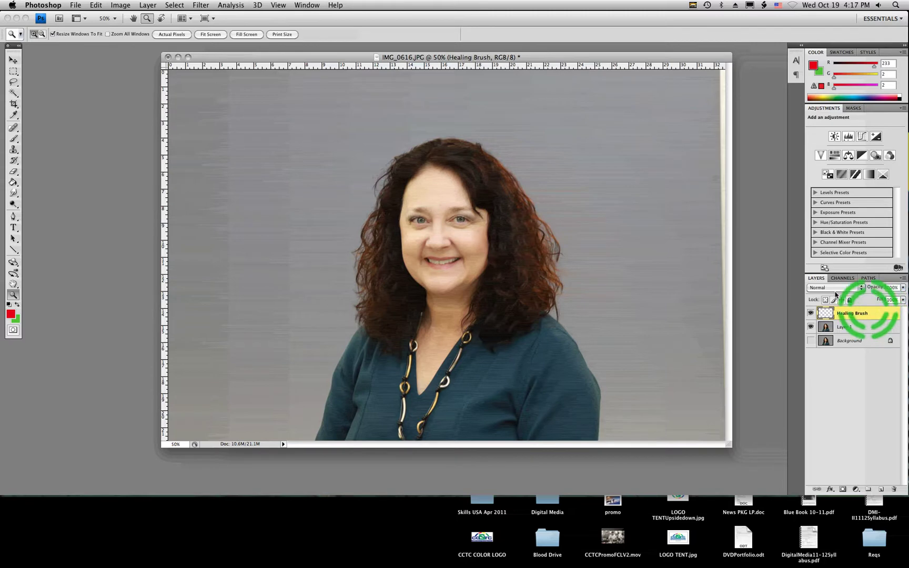
Step: Heal the blemishes on the forehead with the Spot Healing Brush at size 10
click(489, 216)
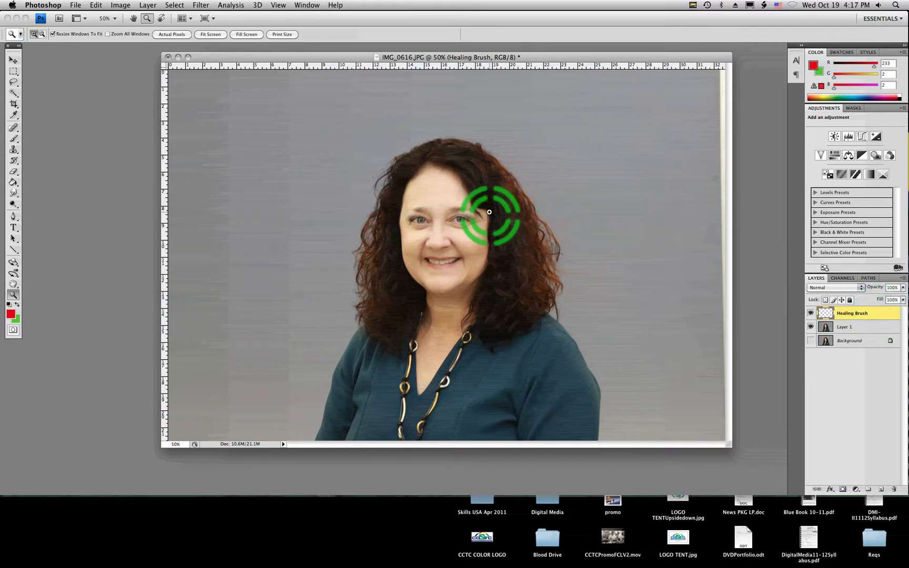
click(432, 234)
click(454, 242)
click(421, 287)
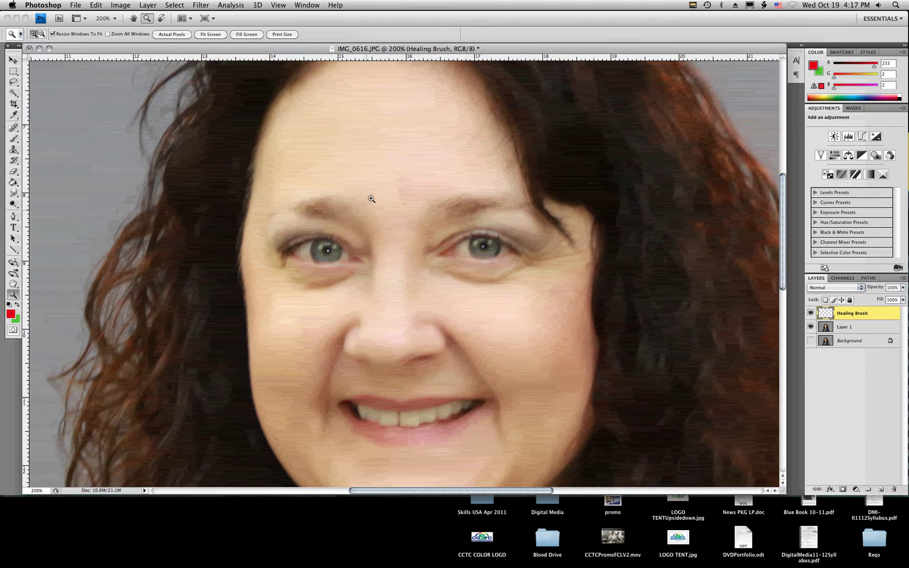
click(13, 128)
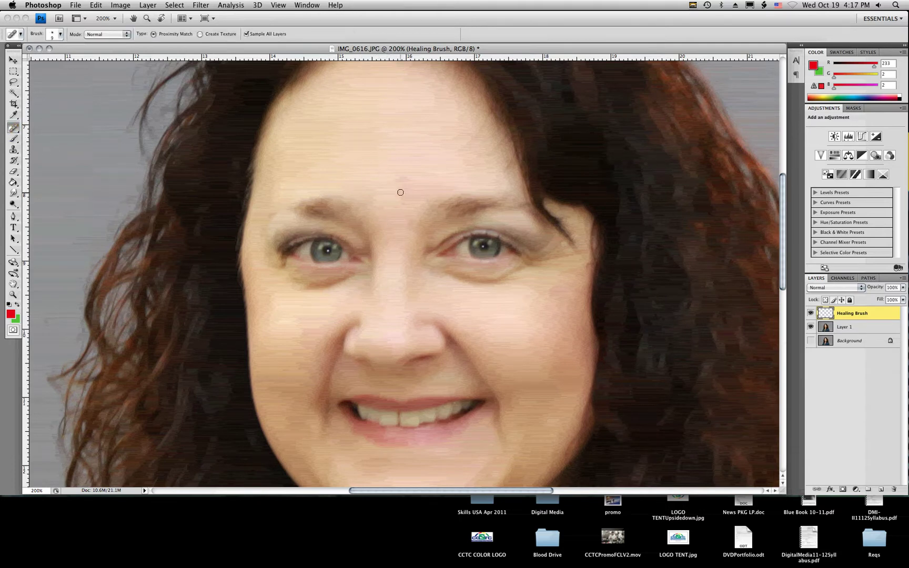
key(bracketright)
mouse_move(407, 217)
mouse_down()
mouse_move(398, 175)
mouse_move(373, 160)
mouse_move(373, 202)
mouse_move(424, 182)
mouse_move(472, 139)
mouse_up()
Step: Heal the spots on both cheeks and the marks between the eyebrows
scroll(374, 200, down, 5)
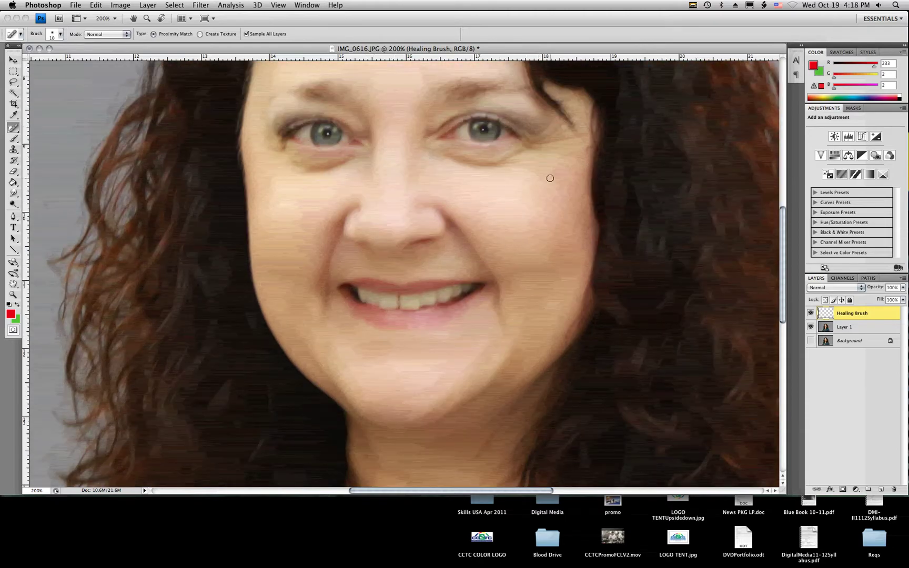
drag(551, 173, 563, 186)
drag(300, 200, 307, 212)
scroll(416, 207, up, 7)
mouse_move(392, 263)
mouse_down()
mouse_move(382, 243)
mouse_move(391, 244)
mouse_up()
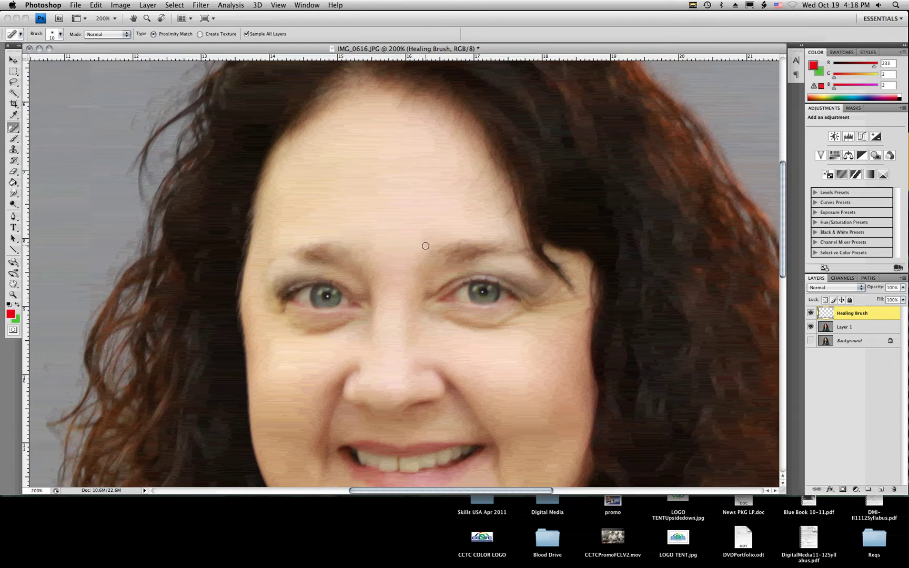
click(423, 227)
click(406, 232)
Step: Compare the face with the Healing Brush layer hidden and shown
click(810, 313)
click(810, 314)
click(810, 314)
click(810, 314)
click(810, 314)
click(810, 314)
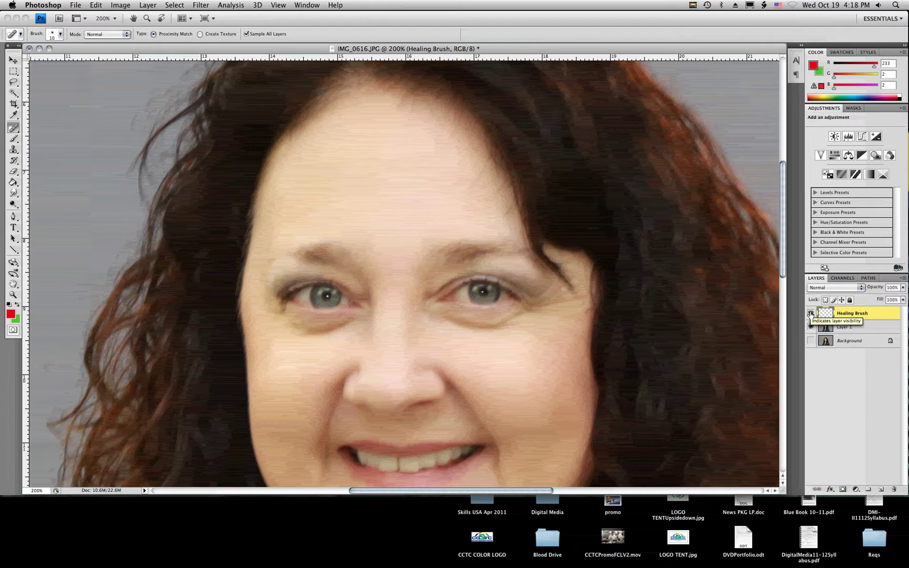
Step: Add another empty layer on top of the stack and name it "Clone"
mouse_move(810, 314)
mouse_down()
mouse_move(886, 396)
mouse_move(878, 532)
mouse_move(880, 491)
mouse_up()
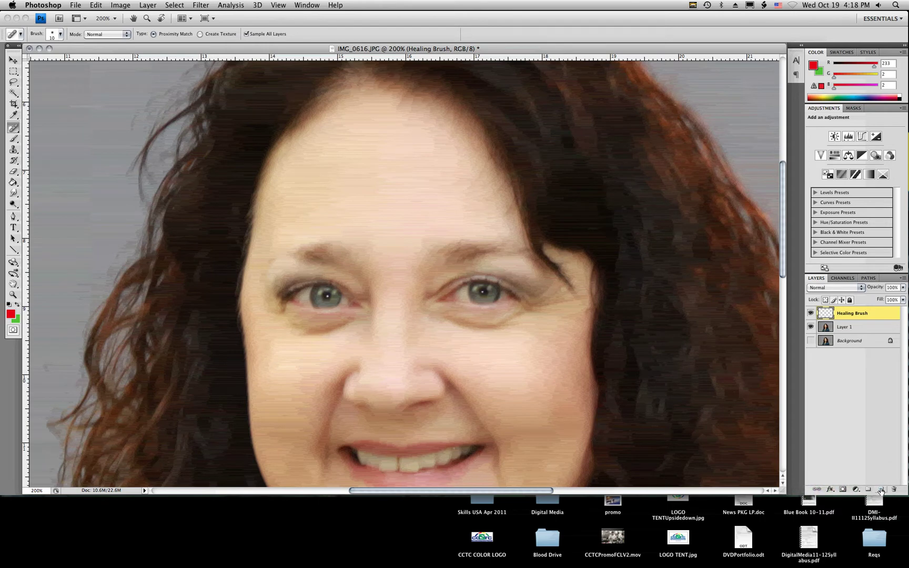
click(880, 491)
double_click(841, 314)
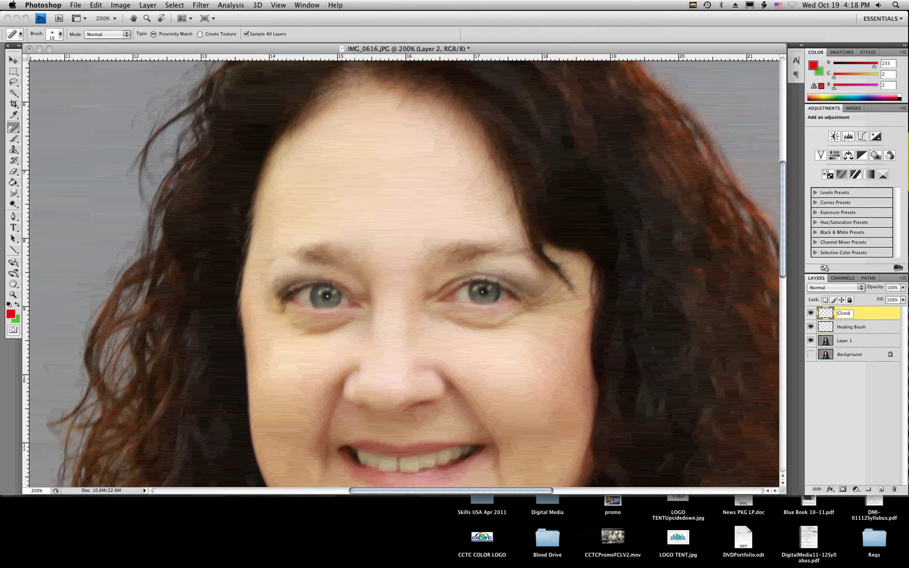
click(873, 314)
Step: Sample clean skin with the Clone Stamp below the inner corner of the eye on the portrait's right side
click(148, 143)
click(13, 151)
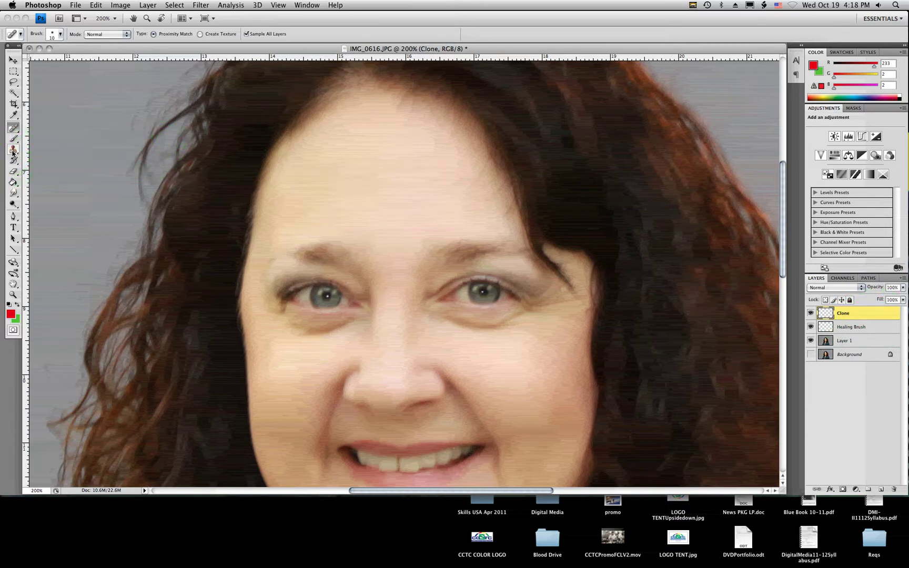
click(14, 152)
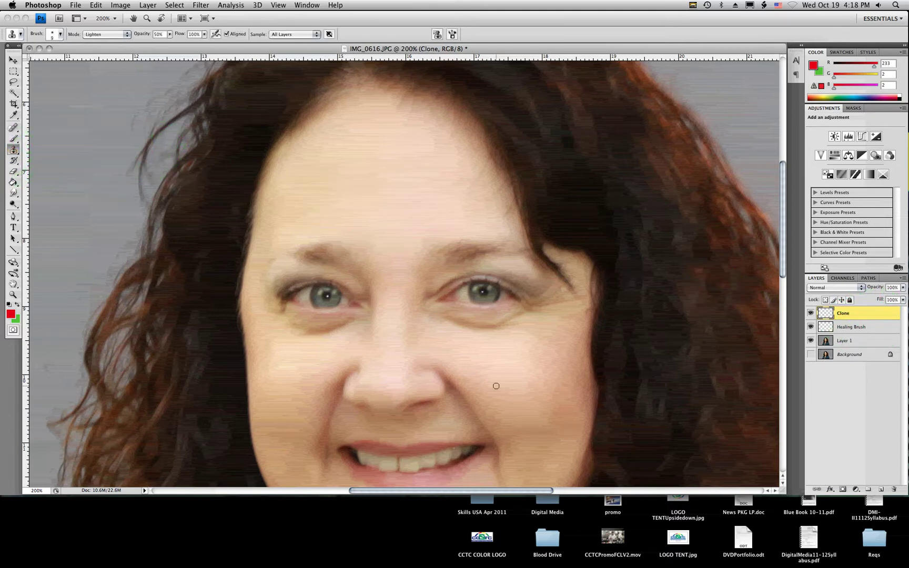
alt+click(440, 326)
click(437, 315)
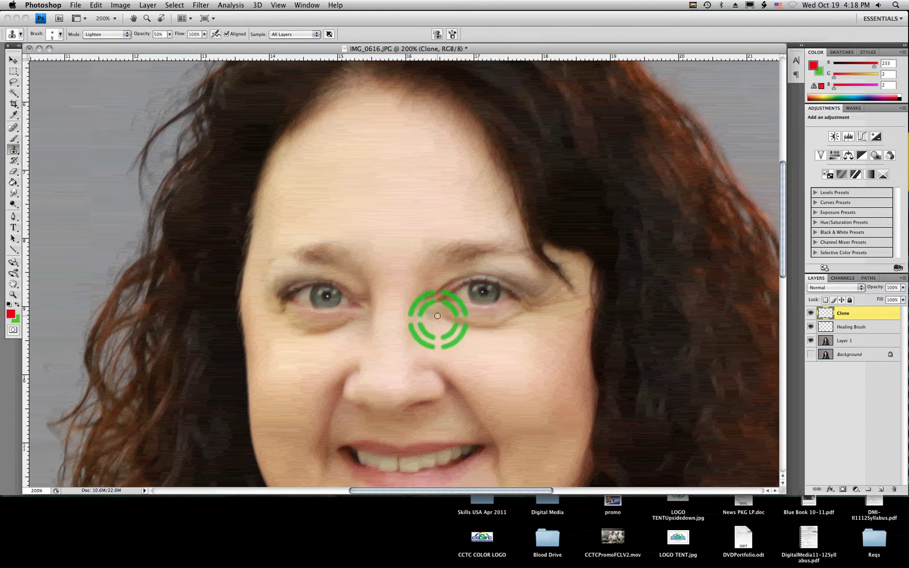
Step: Clone clean skin over the bag and creases beneath the eye on the portrait's right side
click(13, 295)
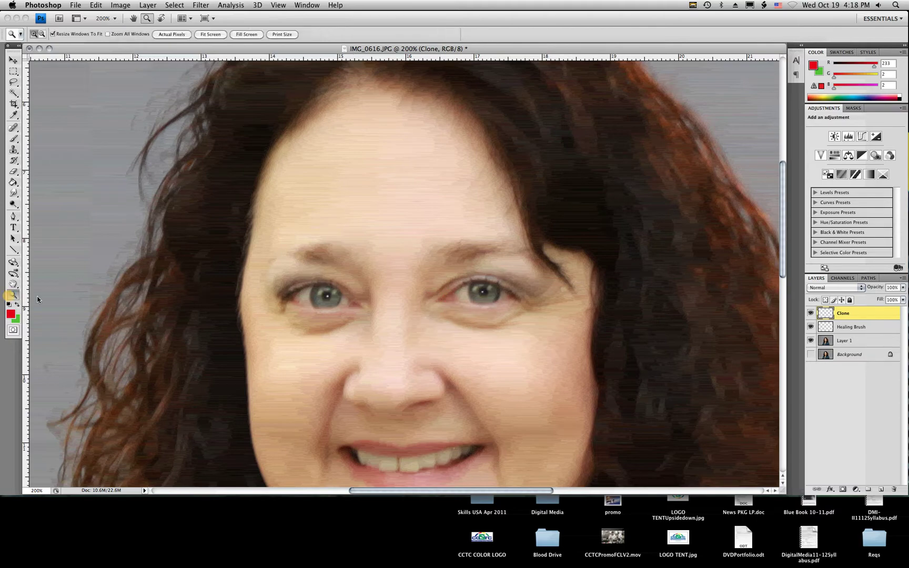
click(487, 323)
click(405, 293)
click(378, 254)
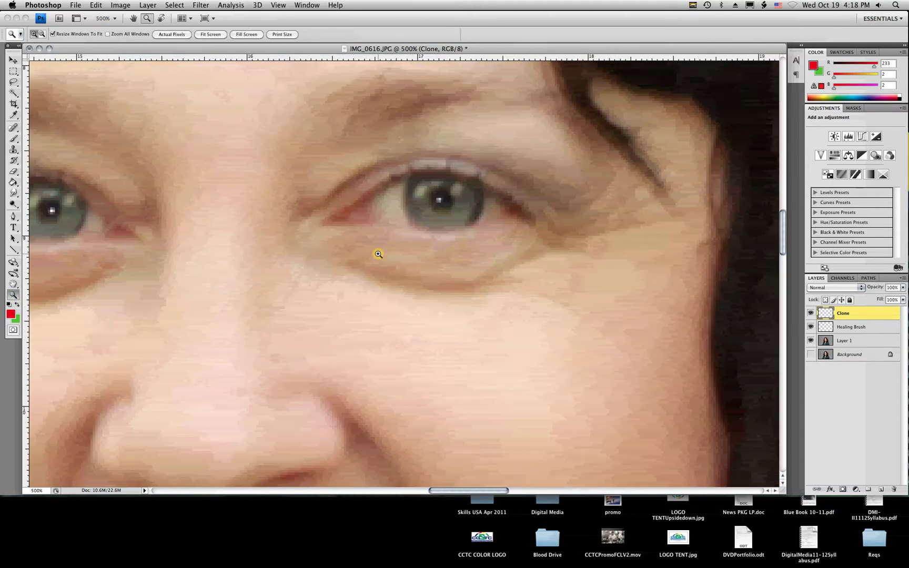
scroll(416, 280, up, 1)
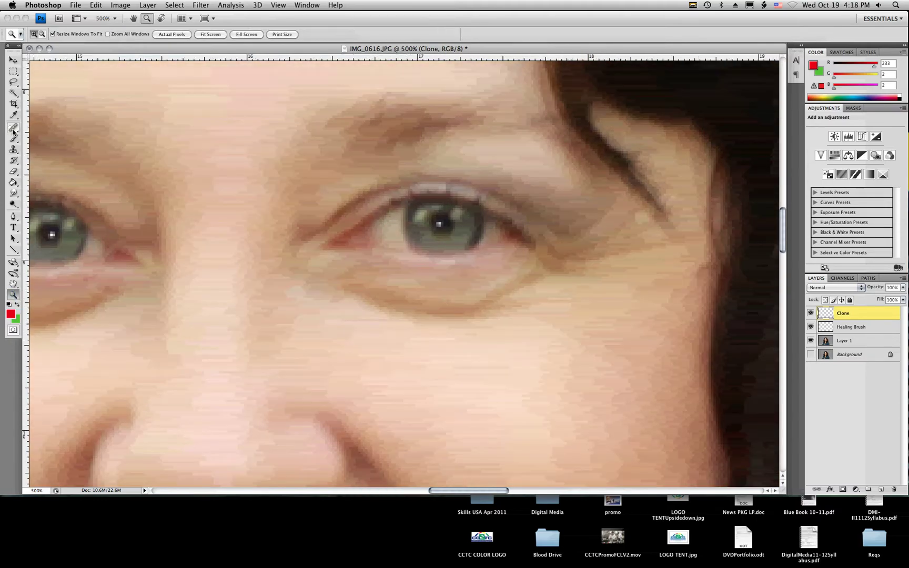
click(14, 152)
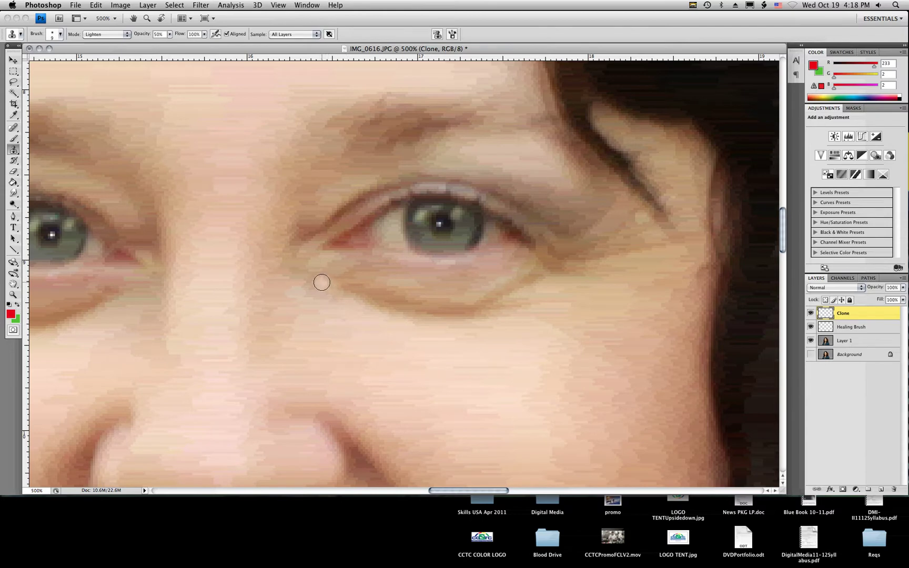
mouse_move(316, 280)
mouse_down()
mouse_move(442, 314)
mouse_move(516, 305)
mouse_move(537, 293)
mouse_move(534, 268)
mouse_move(484, 298)
mouse_move(441, 301)
mouse_move(357, 287)
mouse_move(312, 268)
mouse_move(426, 276)
mouse_move(525, 260)
mouse_move(464, 288)
mouse_move(336, 274)
mouse_up()
mouse_move(374, 305)
mouse_down()
mouse_move(540, 317)
mouse_move(578, 334)
mouse_up()
drag(493, 306, 564, 314)
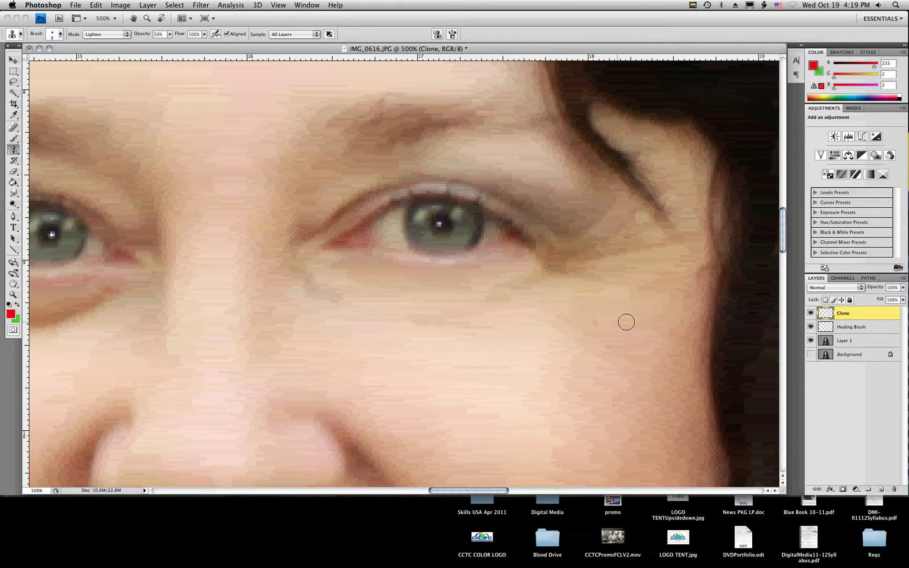
Step: Check the Clone layer's effect and touch up the leftover shadows under the inner and outer corners of the same eye
click(810, 313)
click(810, 314)
mouse_move(318, 287)
mouse_down()
mouse_move(296, 264)
mouse_move(311, 269)
mouse_up()
drag(509, 295, 550, 278)
scroll(375, 339, left, 5)
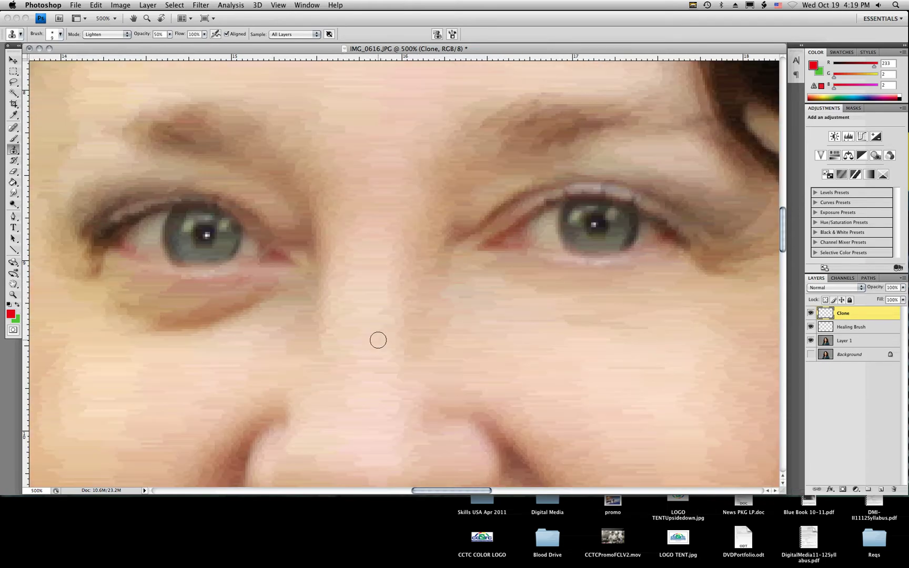
drag(599, 325, 622, 331)
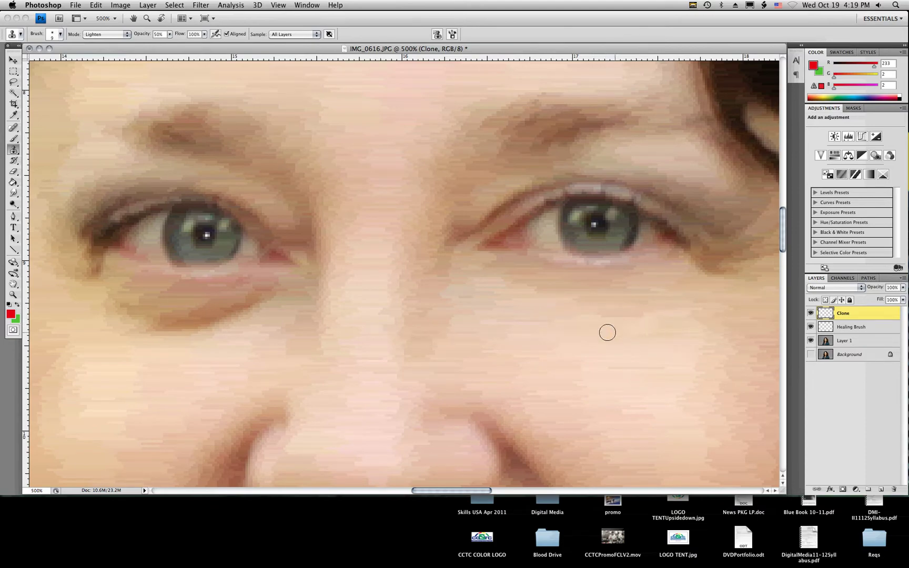
drag(514, 305, 478, 289)
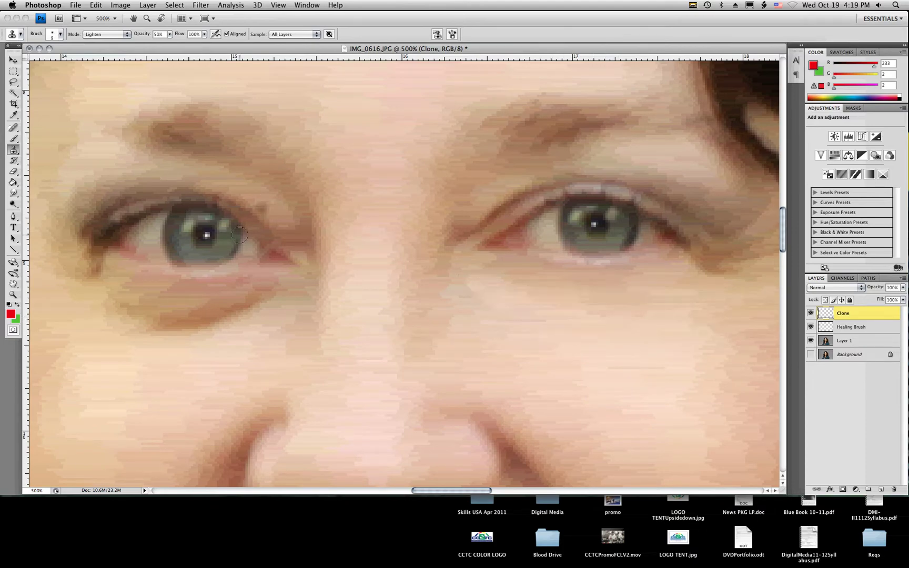
Step: Clone clean skin over the bag and dark creases beneath the eye on the portrait's left side
scroll(360, 325, left, 5)
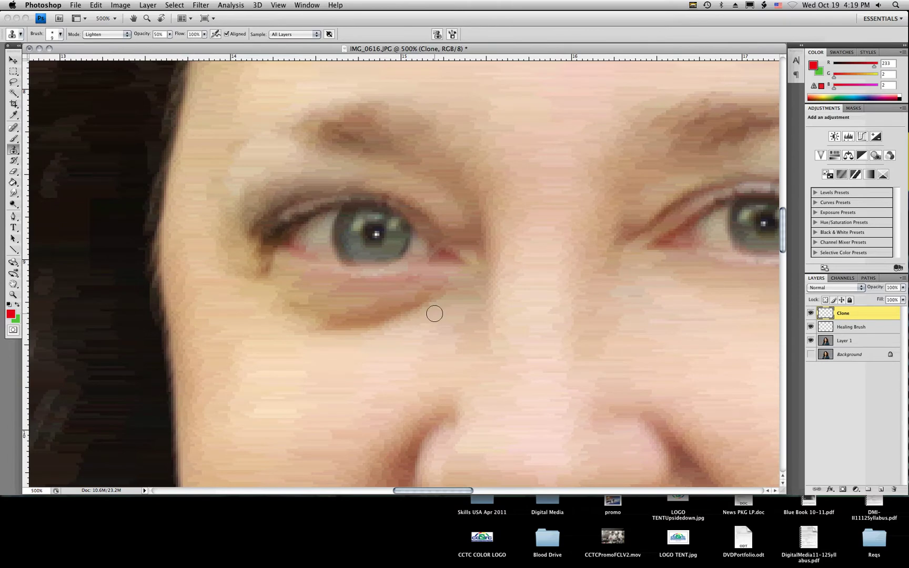
click(418, 305)
mouse_move(418, 305)
mouse_down()
mouse_move(326, 330)
mouse_move(231, 314)
mouse_up()
mouse_move(428, 294)
mouse_down()
mouse_move(364, 315)
mouse_move(316, 316)
mouse_move(232, 294)
mouse_up()
mouse_move(412, 288)
mouse_down()
mouse_move(361, 310)
mouse_move(313, 309)
mouse_move(255, 282)
mouse_up()
mouse_move(409, 284)
mouse_down()
mouse_move(357, 296)
mouse_move(299, 290)
mouse_move(260, 269)
mouse_up()
drag(391, 284, 261, 278)
mouse_move(432, 283)
mouse_down()
mouse_move(410, 289)
mouse_move(437, 291)
mouse_move(402, 310)
mouse_move(314, 300)
mouse_up()
mouse_move(381, 319)
mouse_down()
mouse_move(328, 333)
mouse_move(280, 326)
mouse_up()
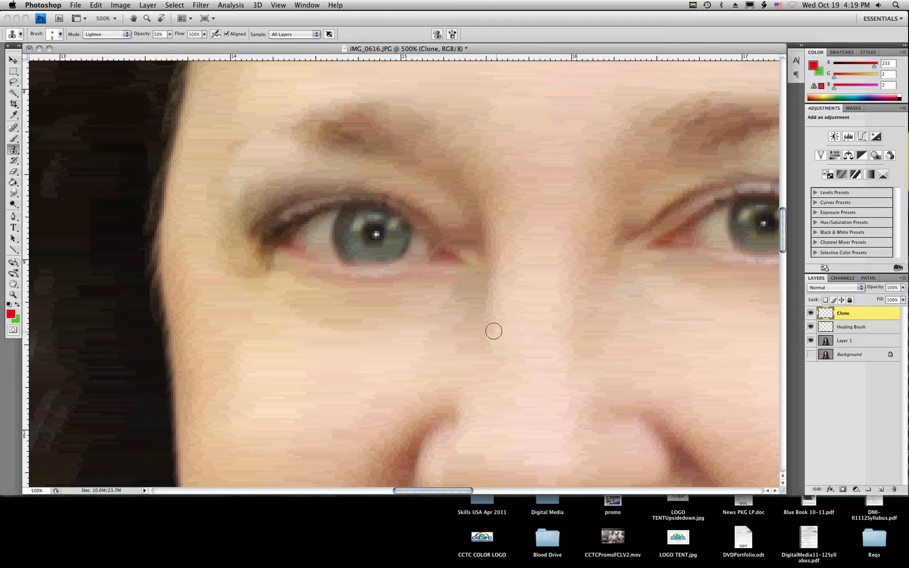
Step: Compare the skin under both eyes with the Clone layer hidden and shown
click(810, 313)
click(810, 313)
scroll(669, 326, right, 5)
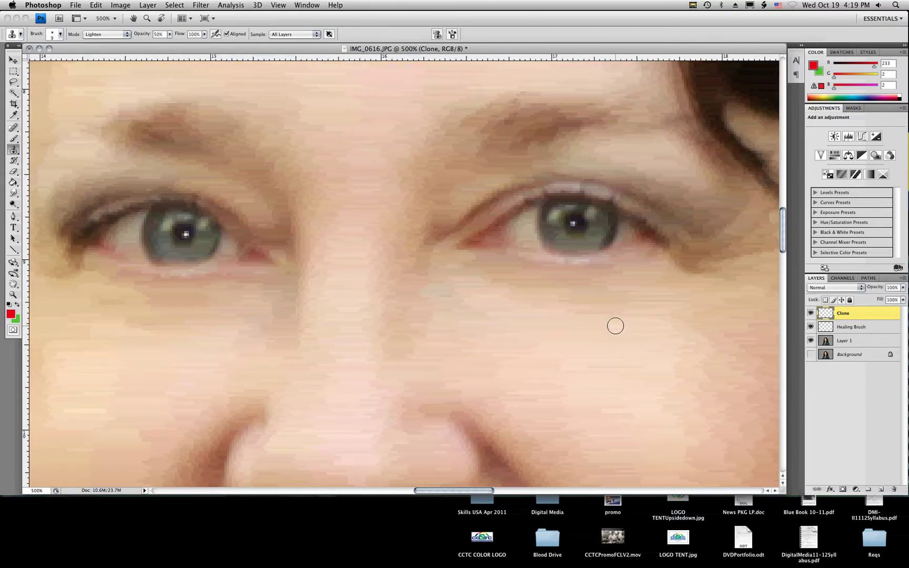
scroll(616, 326, left, 3)
click(810, 314)
click(811, 314)
click(811, 315)
click(811, 315)
Step: Touch up the skin under the portrait's left-side eye and check the Clone layer's effect on the whole portrait
drag(264, 282, 312, 284)
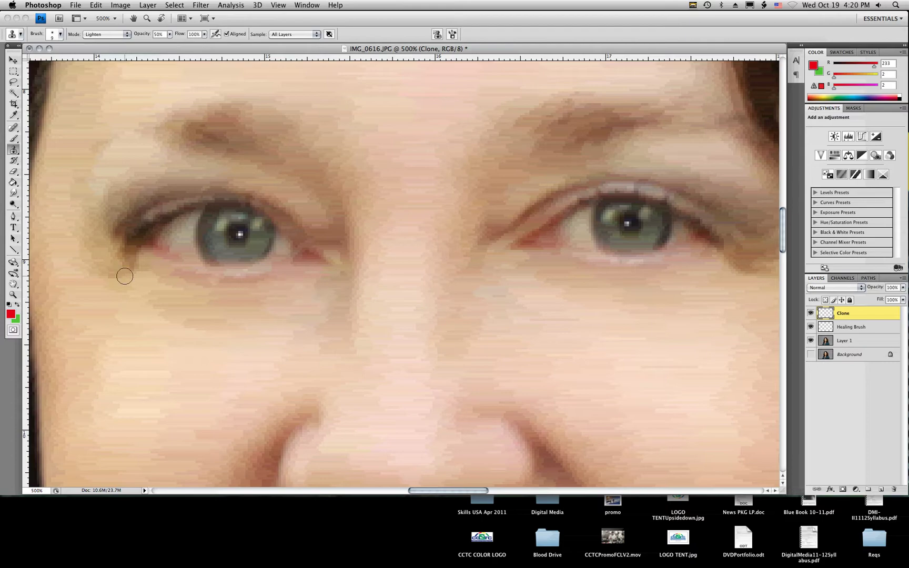
click(13, 294)
alt+click(407, 309)
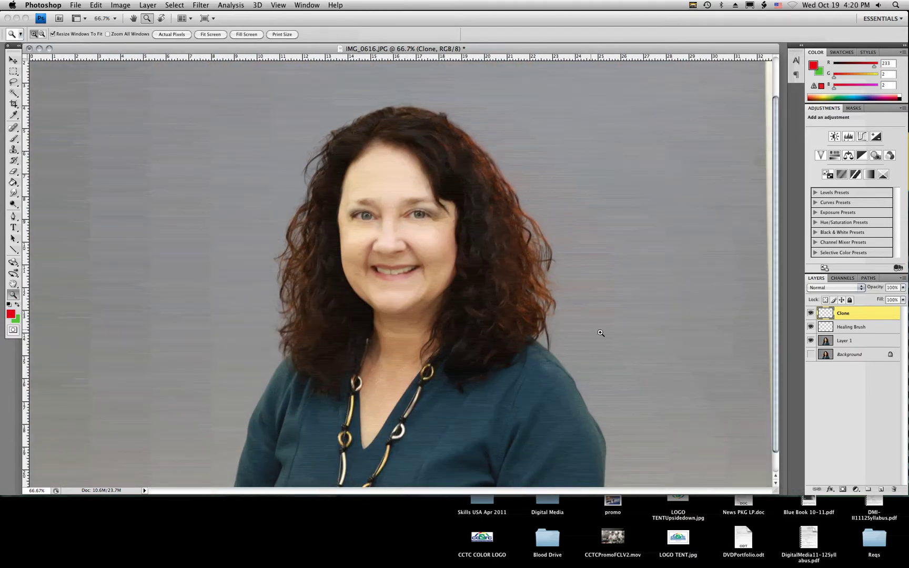
click(810, 314)
click(811, 314)
alt+click(420, 262)
drag(294, 50, 414, 62)
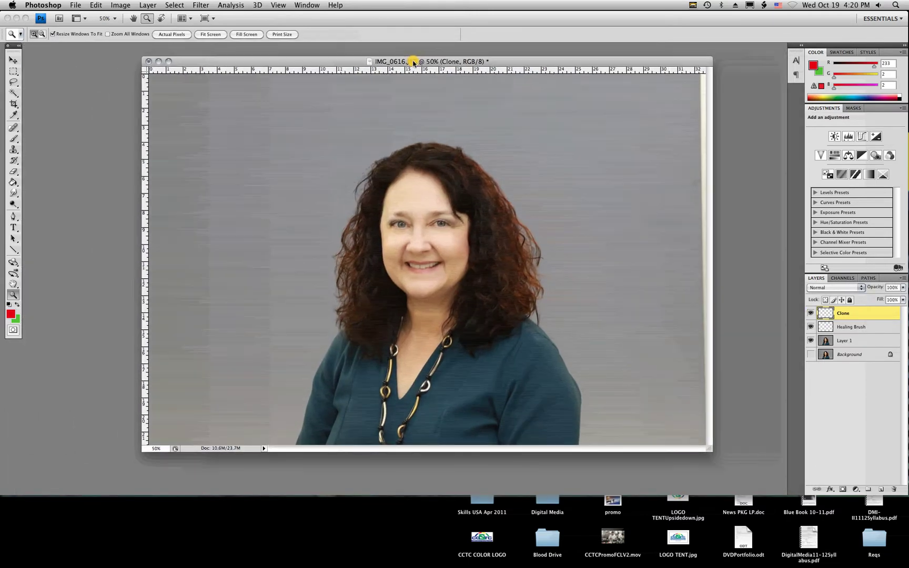
Step: Add a Hue/Saturation adjustment layer and set the Yellows to Saturation -100 and Lightness +47
click(855, 491)
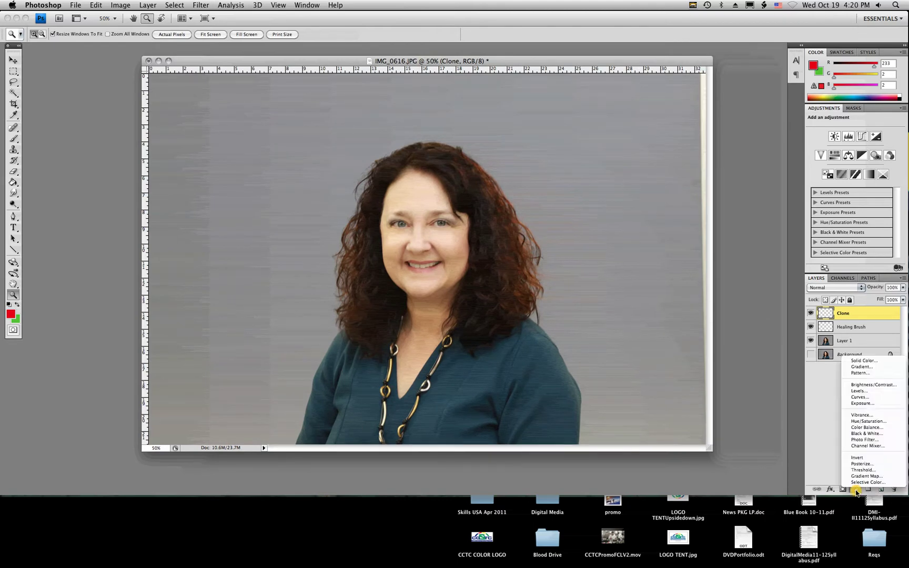
click(867, 421)
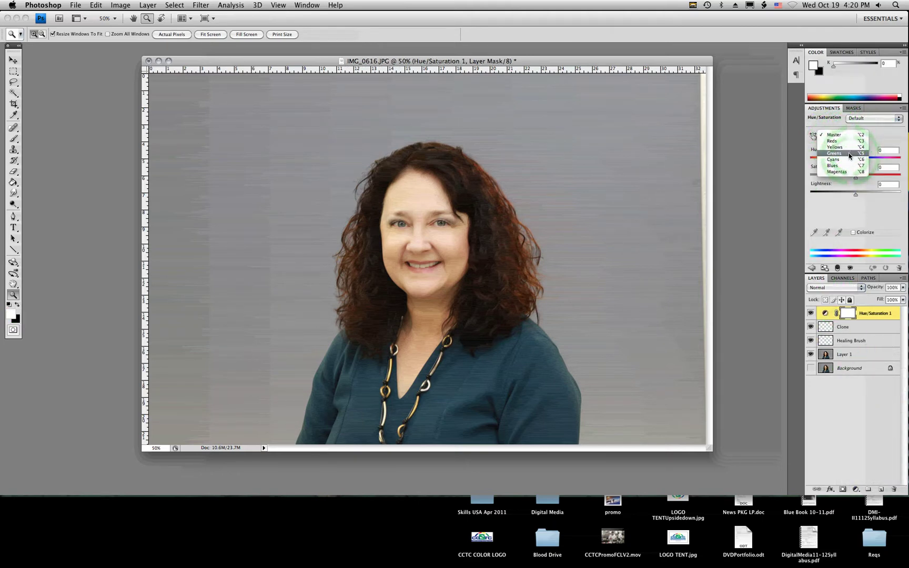
click(835, 150)
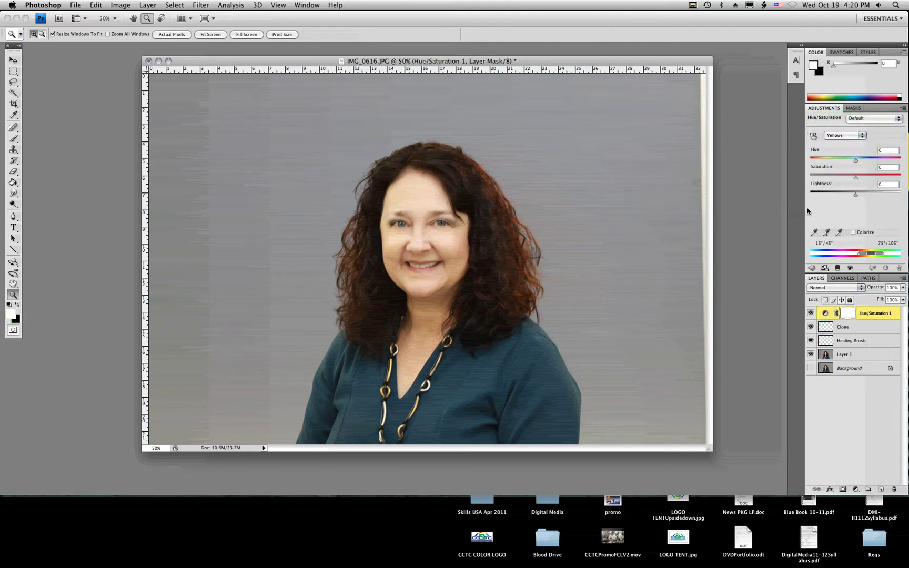
drag(854, 177, 756, 177)
drag(857, 196, 877, 199)
Step: Invert the Hue/Saturation layer's mask to black so the adjustment is hidden everywhere
click(851, 313)
key(super+i)
click(425, 267)
click(393, 284)
click(393, 276)
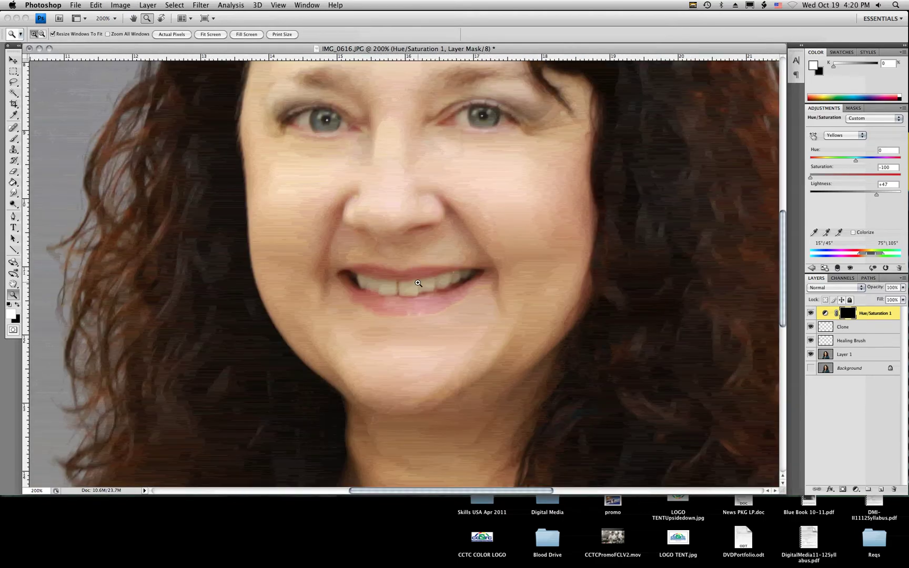
Step: Paint white on the Hue/Saturation layer's mask over the teeth with a small brush to reveal the whitening
click(421, 286)
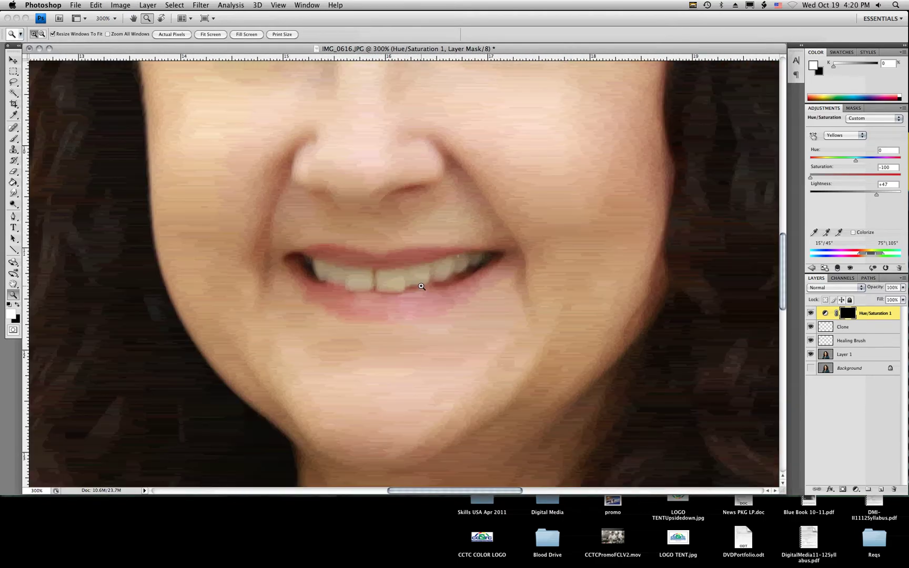
click(13, 138)
key(bracketleft)
key(bracketleft)
key(bracketleft)
key(bracketleft)
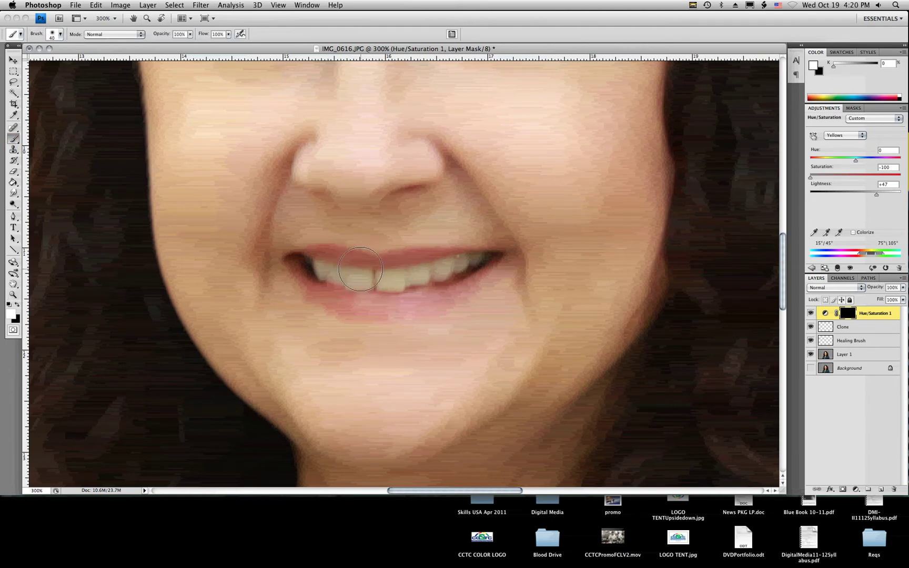
mouse_move(318, 267)
mouse_down()
mouse_move(402, 272)
mouse_move(469, 259)
mouse_move(395, 287)
mouse_move(349, 285)
mouse_move(319, 265)
mouse_move(387, 282)
mouse_move(404, 276)
mouse_move(401, 286)
mouse_move(381, 288)
mouse_move(334, 279)
mouse_up()
click(318, 270)
drag(379, 270, 449, 267)
drag(353, 274, 321, 270)
Step: Paint white on the same mask over the whites of both eyes to brighten them
scroll(510, 263, up, 5)
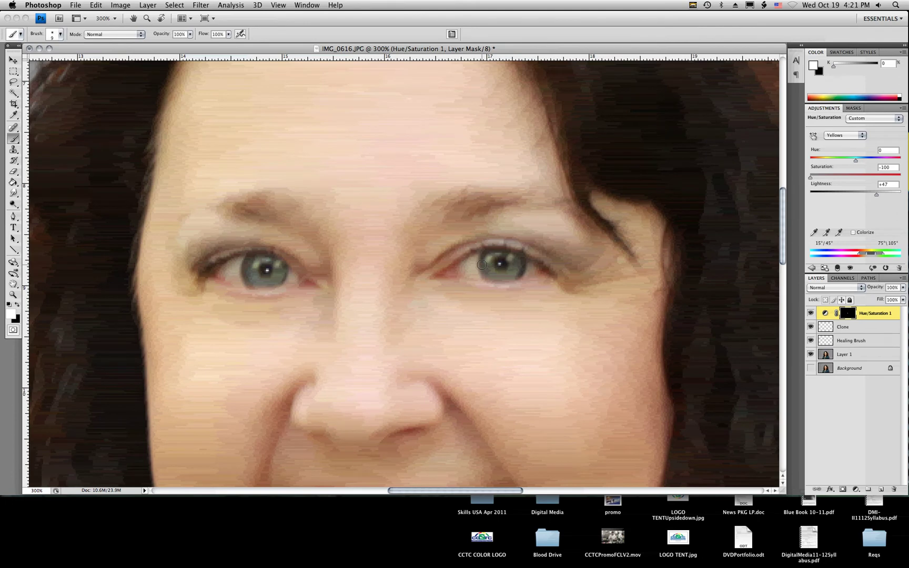
mouse_move(474, 257)
mouse_down()
mouse_move(467, 275)
mouse_move(459, 268)
mouse_move(471, 262)
mouse_up()
drag(529, 266, 540, 271)
drag(293, 274, 296, 276)
mouse_move(239, 259)
mouse_down()
mouse_move(214, 274)
mouse_move(234, 279)
mouse_move(234, 266)
mouse_move(237, 281)
mouse_up()
Step: Compare the whole portrait with the Hue/Saturation 1 layer hidden and shown
key(z)
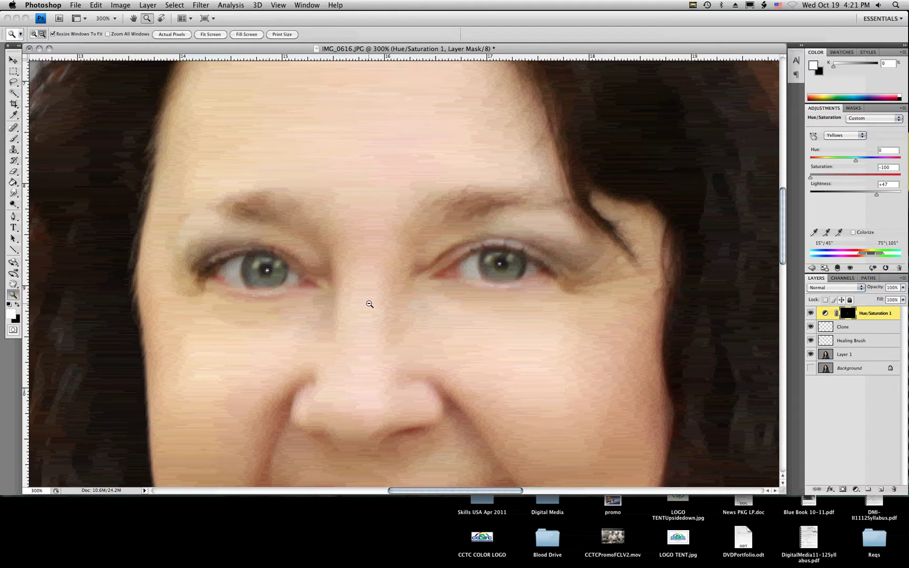
alt+click(369, 303)
alt+click(369, 304)
alt+click(369, 304)
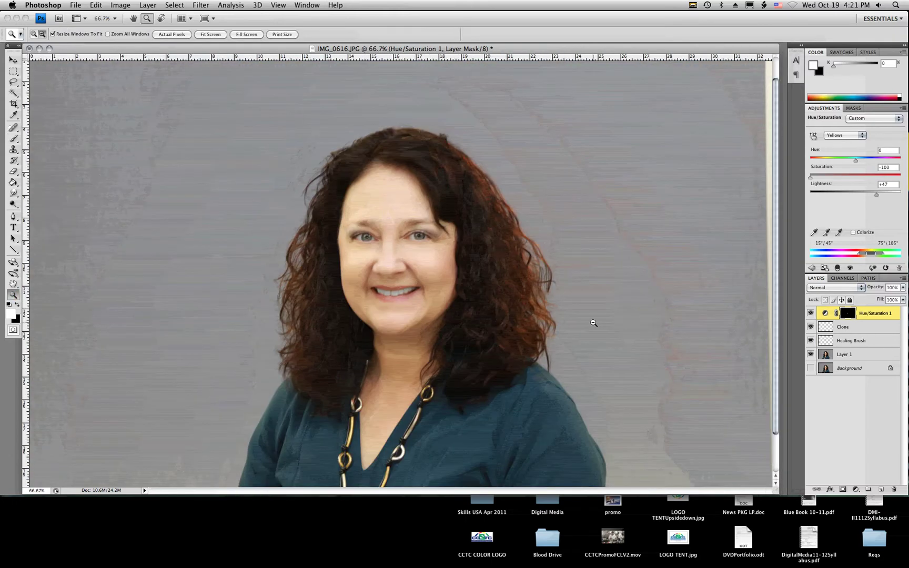
click(810, 315)
click(810, 315)
click(810, 316)
click(810, 314)
click(810, 314)
click(810, 314)
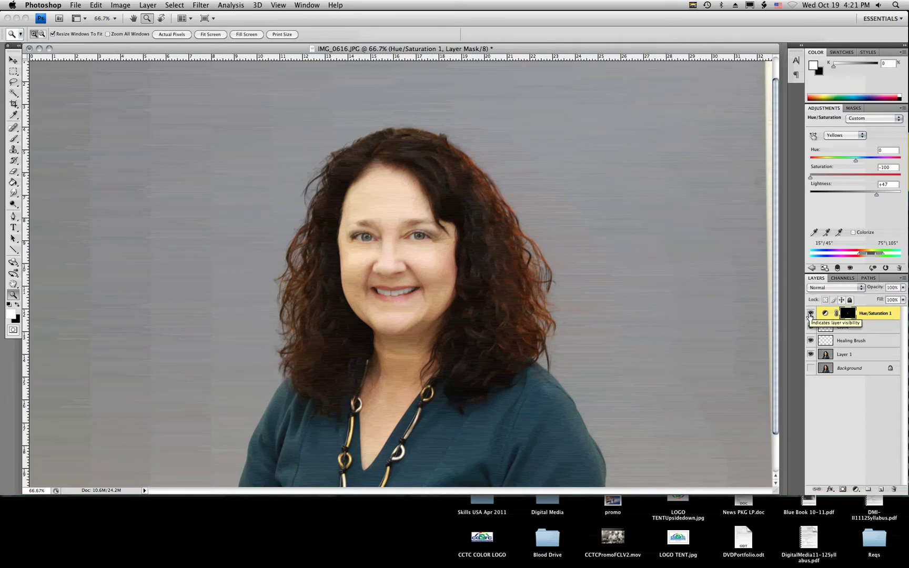
Step: Add a second Hue/Saturation adjustment layer with Master Saturation +43 and invert its mask to black
click(879, 488)
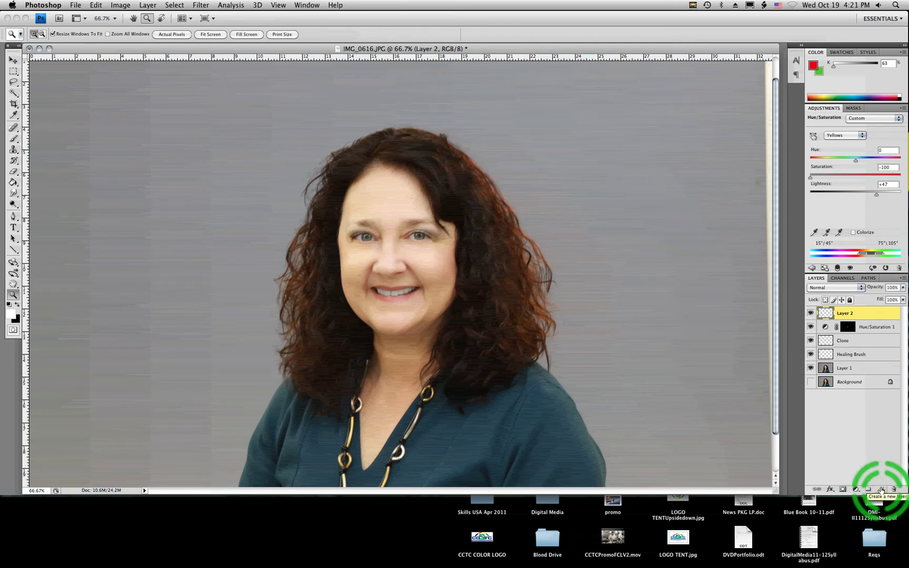
drag(868, 318, 893, 492)
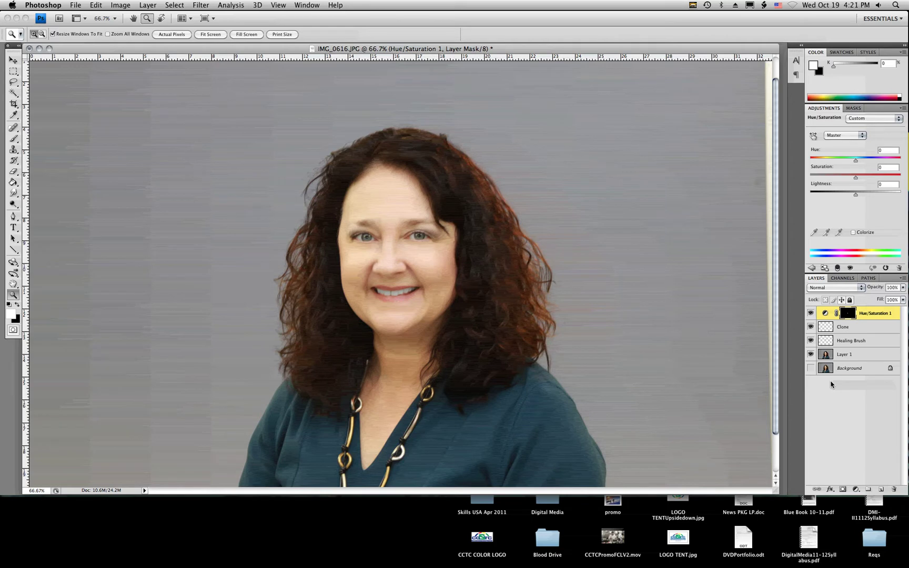
click(856, 490)
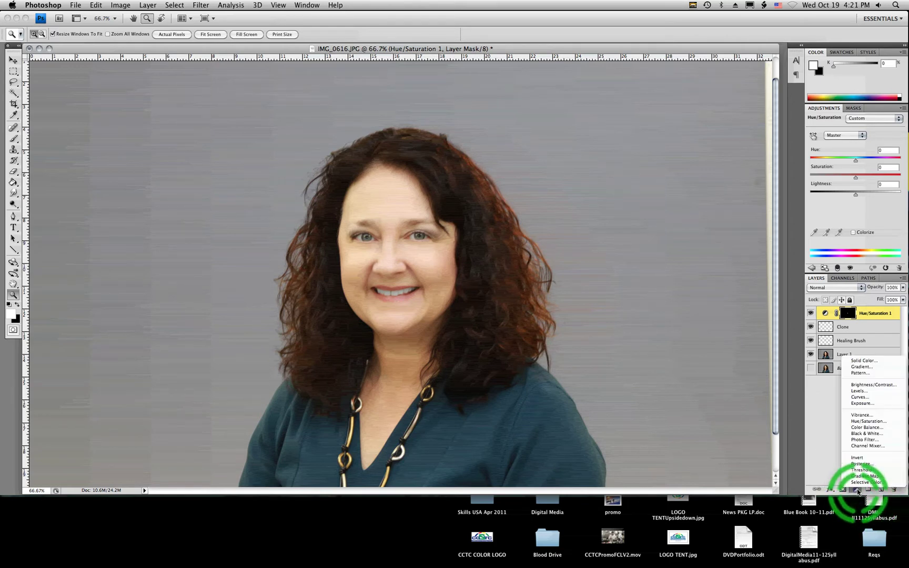
click(868, 421)
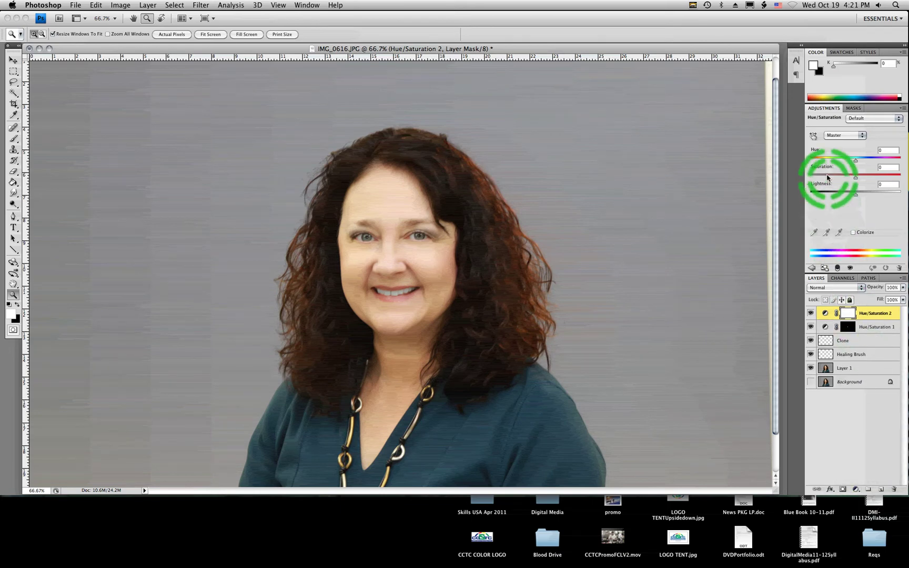
drag(856, 174, 874, 179)
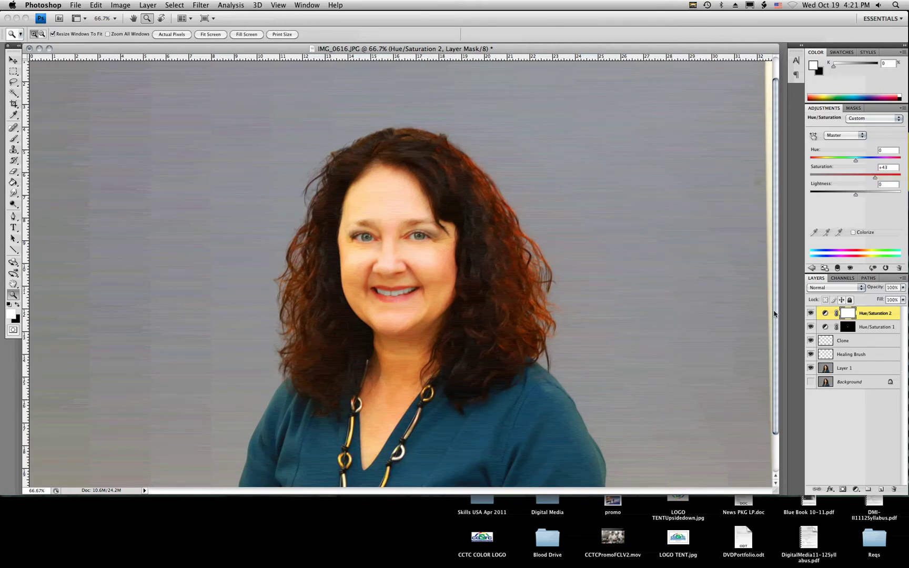
key(super+i)
Step: Paint white on the Hue/Saturation 2 mask over both irises to intensify the eye color
click(430, 238)
click(429, 238)
click(343, 326)
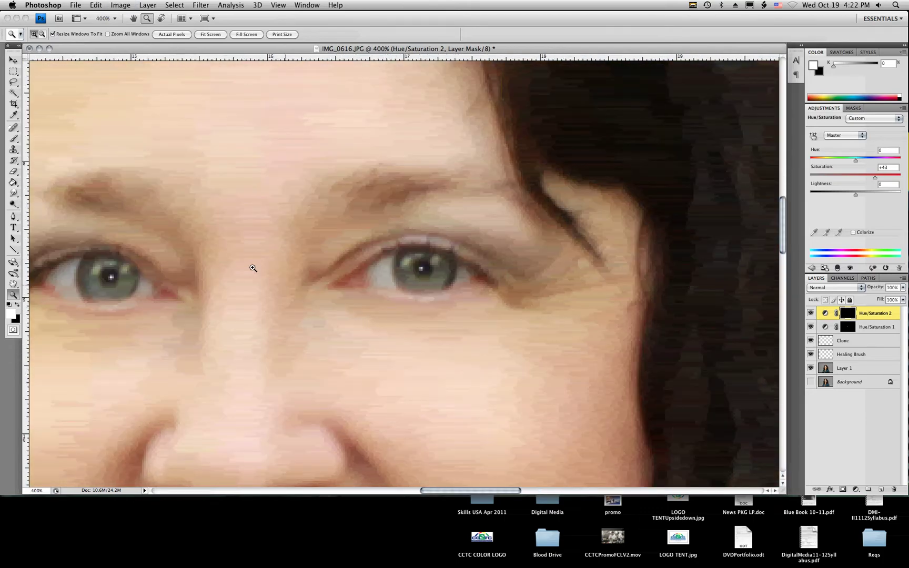
click(14, 138)
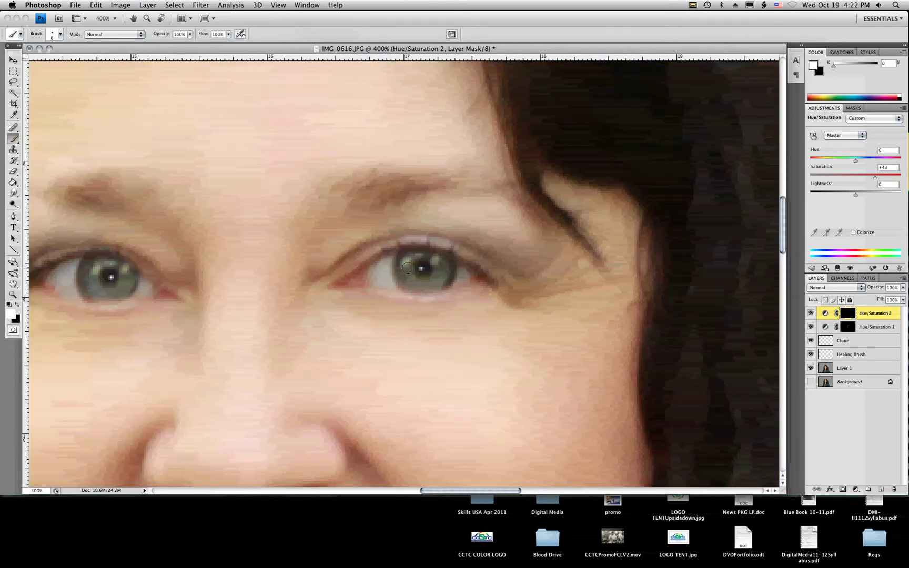
mouse_move(404, 260)
mouse_down()
mouse_move(407, 280)
mouse_move(441, 278)
mouse_move(432, 258)
mouse_move(402, 266)
mouse_move(423, 284)
mouse_move(404, 271)
mouse_move(415, 258)
mouse_move(438, 263)
mouse_move(431, 282)
mouse_move(408, 278)
mouse_move(398, 265)
mouse_move(404, 274)
mouse_up()
mouse_move(94, 266)
mouse_down()
mouse_move(93, 289)
mouse_move(112, 293)
mouse_move(130, 273)
mouse_move(118, 287)
mouse_move(93, 288)
mouse_move(94, 266)
mouse_move(113, 264)
mouse_move(125, 277)
mouse_move(118, 293)
mouse_move(100, 292)
mouse_move(90, 271)
mouse_move(106, 263)
mouse_move(87, 266)
mouse_move(82, 282)
mouse_move(98, 294)
mouse_up()
Step: Compare the whole portrait with the Hue/Saturation 2 layer hidden and shown
click(13, 294)
key(super+0)
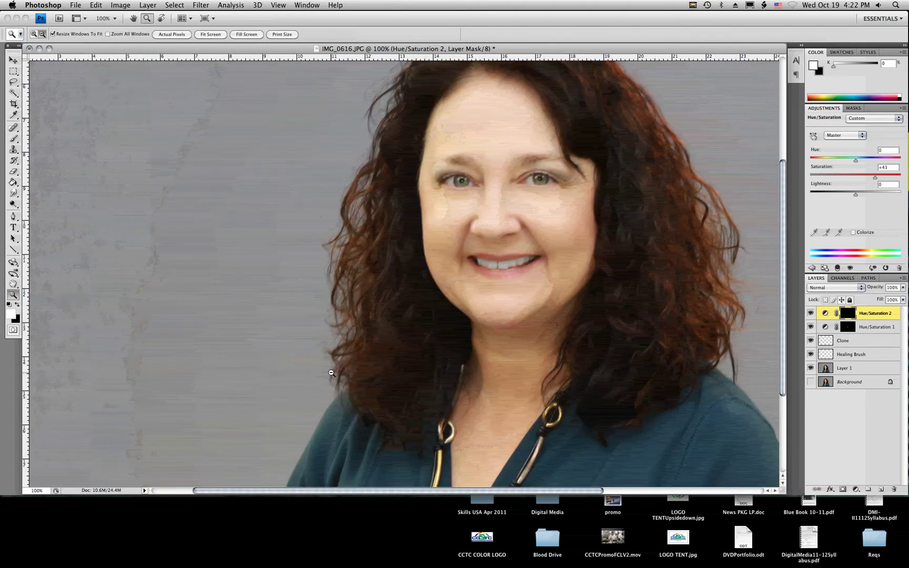
scroll(550, 371, up, 3)
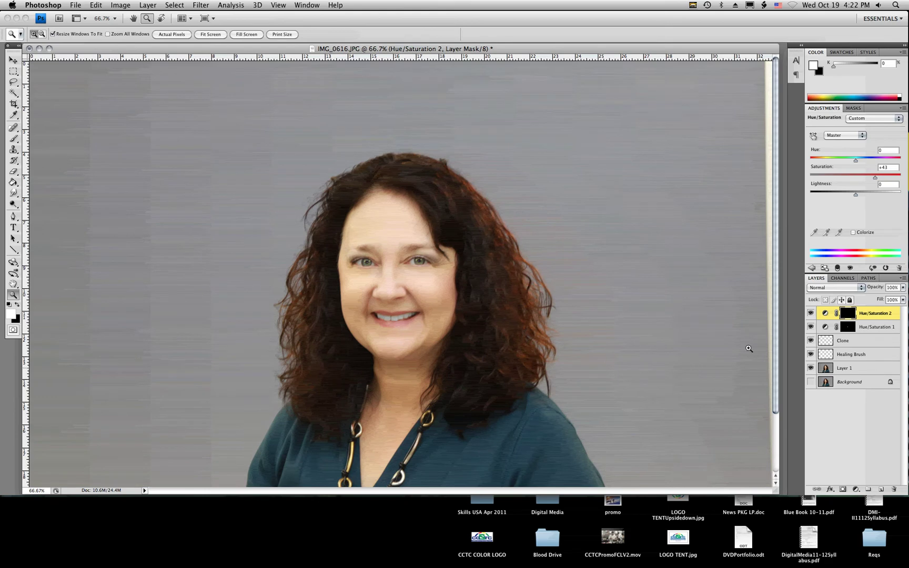
click(810, 314)
click(810, 314)
click(810, 314)
click(810, 314)
click(811, 314)
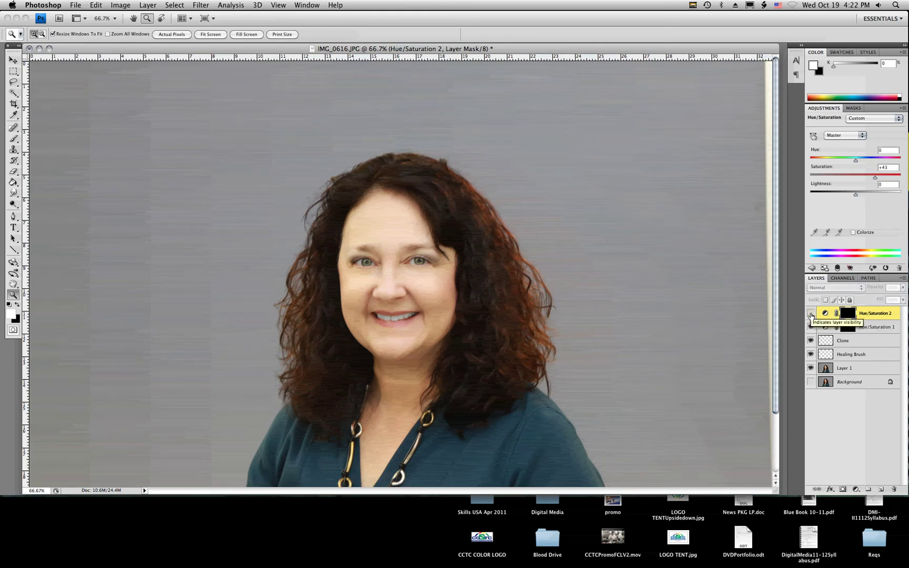
click(810, 313)
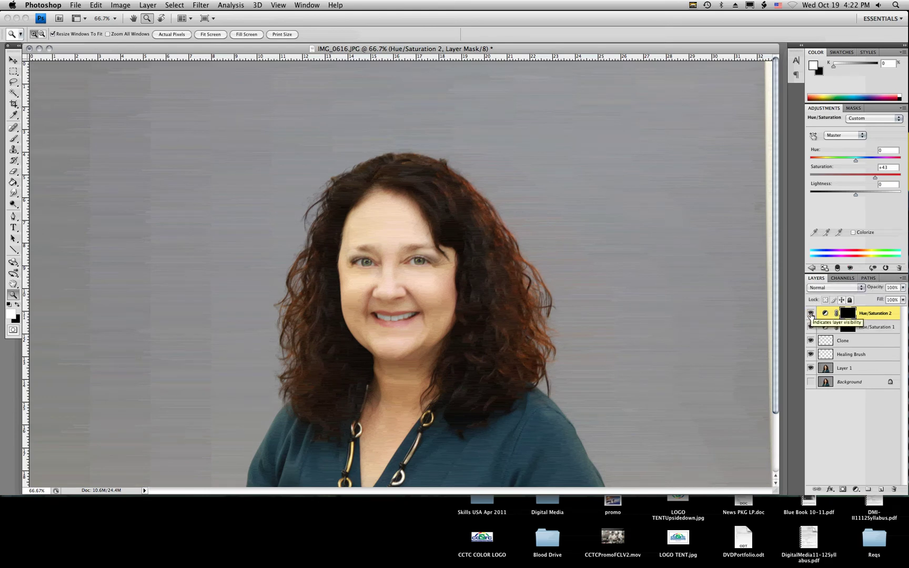
Step: Create a new layer on top and stamp a merged copy of all visible layers onto it
click(881, 489)
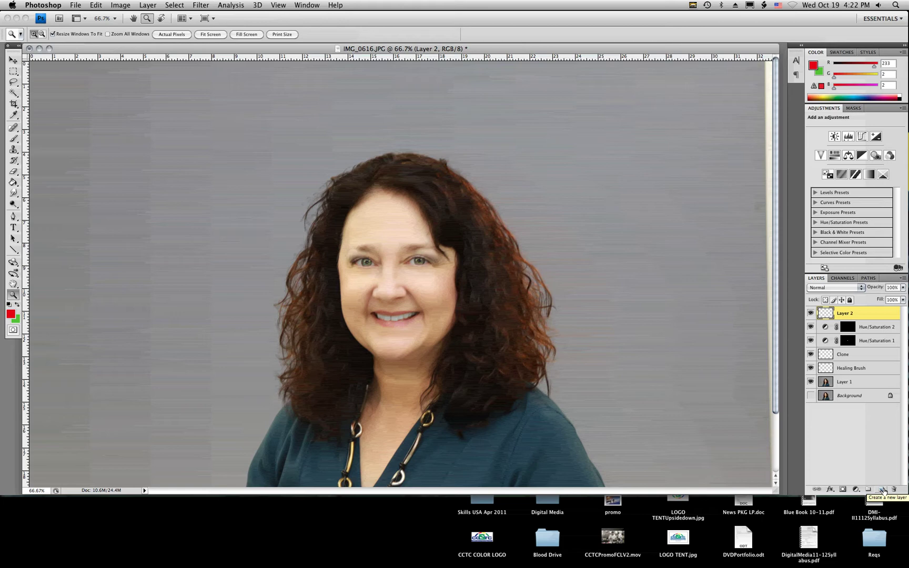
key(alt+shift+super+e)
drag(829, 402, 827, 318)
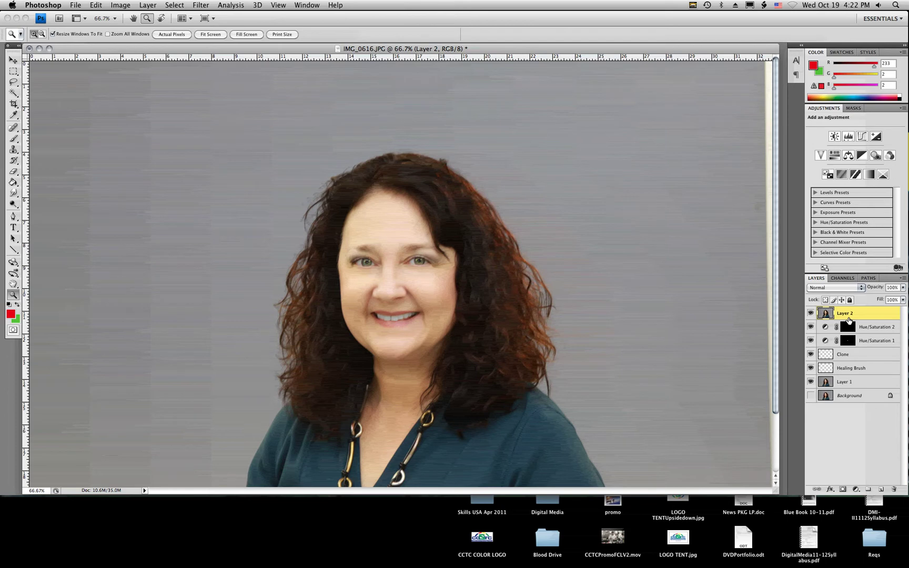
Step: Duplicate the merged layer and set the copy's blend mode to Overlay
key(super+j)
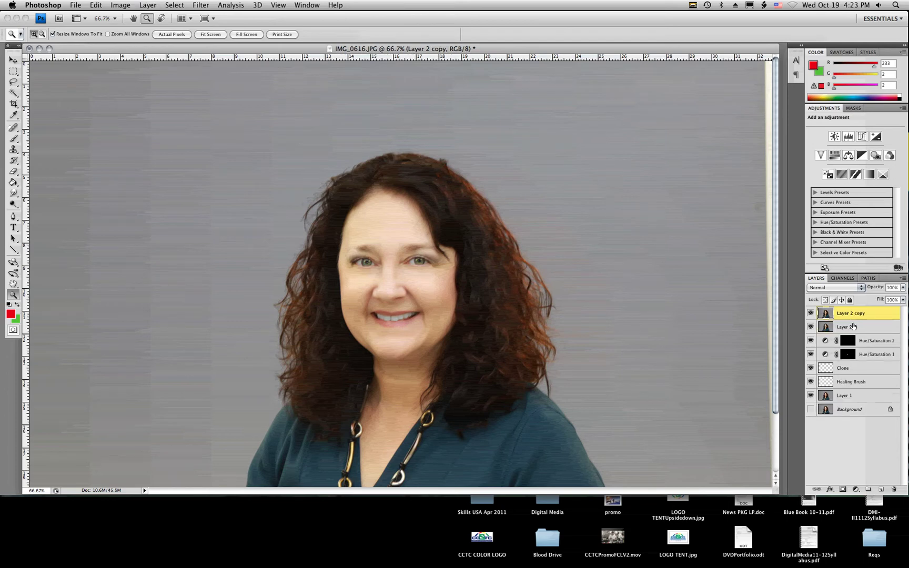
click(832, 290)
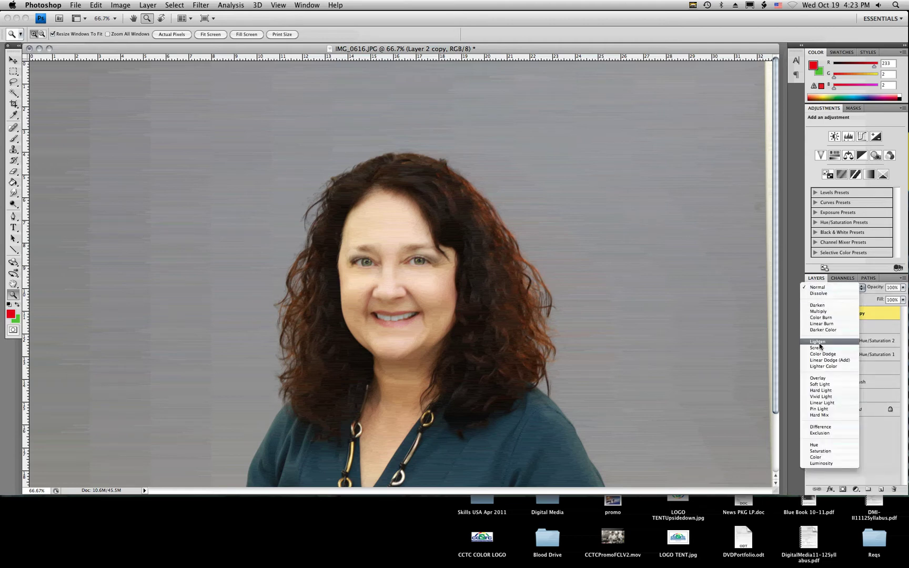
click(817, 377)
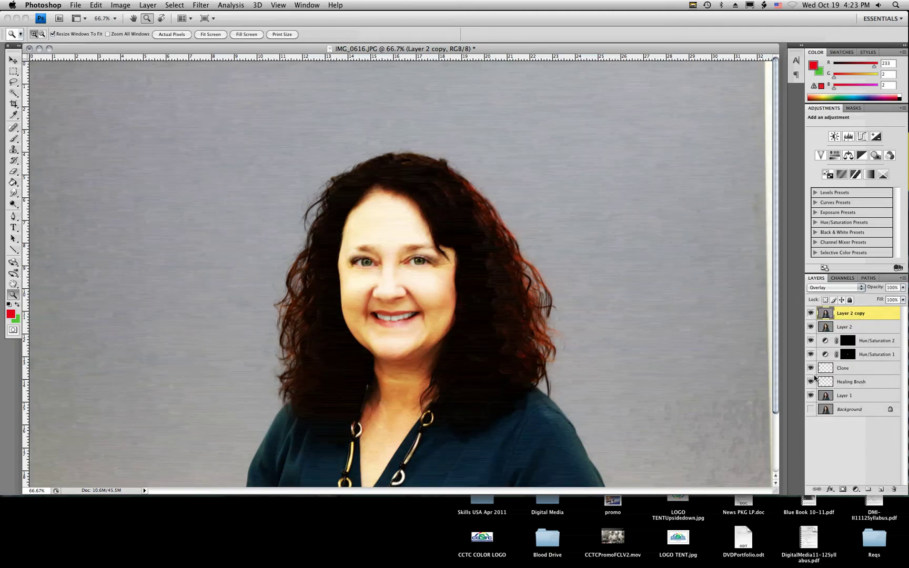
Step: Invert the Overlay copy and apply a High Pass filter to it with a 10-pixel radius
alt+click(451, 274)
alt+click(450, 266)
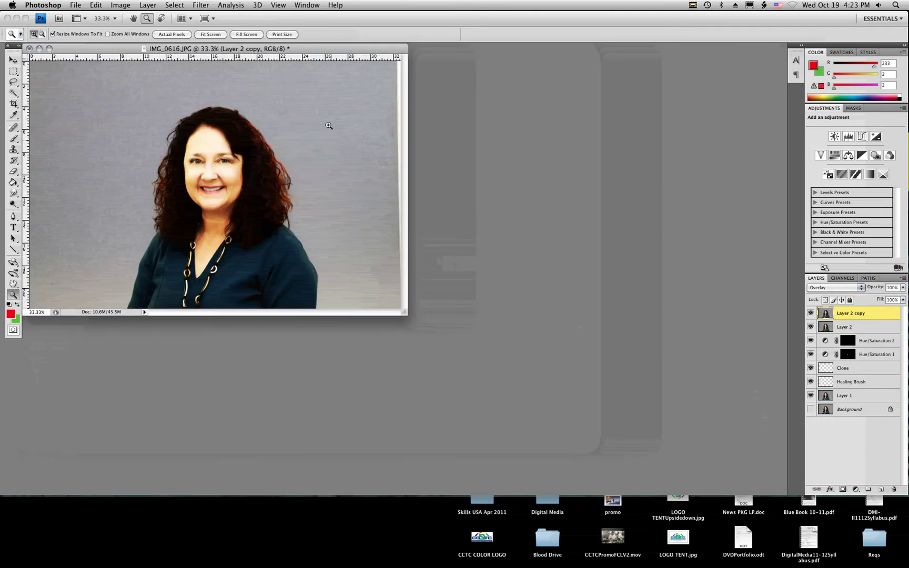
drag(286, 49, 410, 59)
click(542, 186)
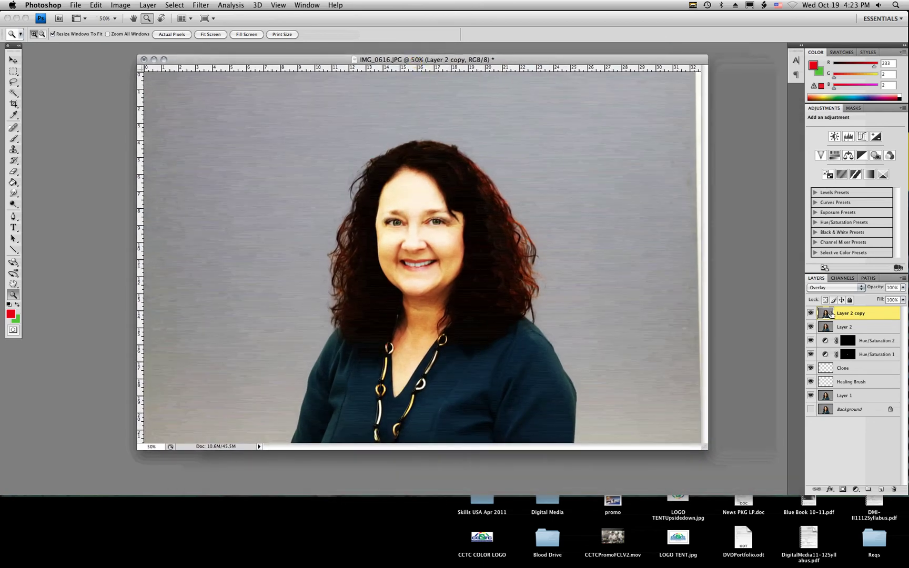
key(super+i)
click(202, 6)
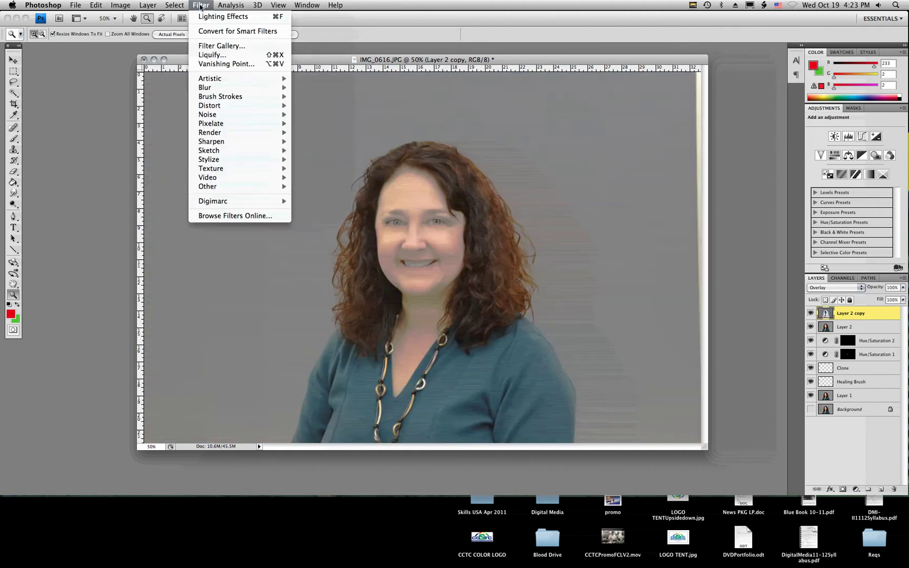
mouse_move(245, 188)
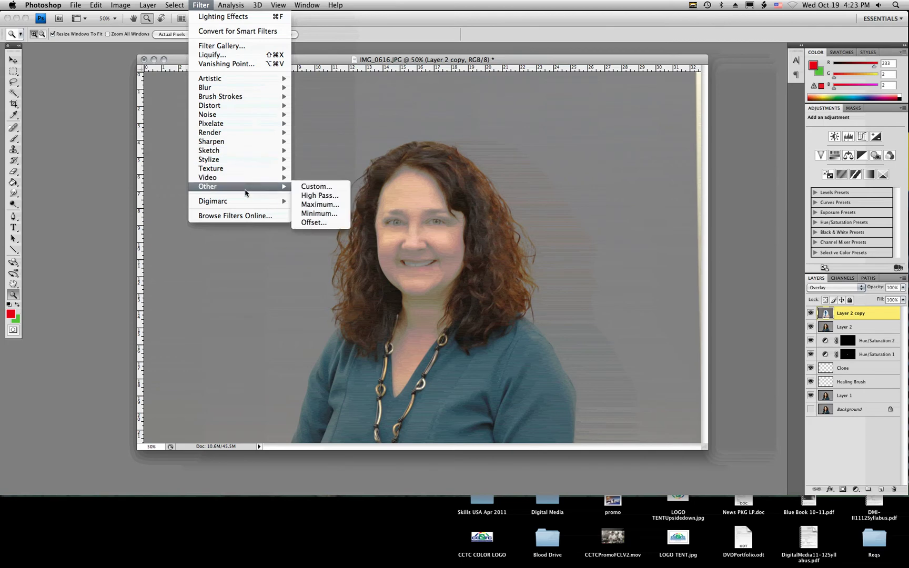
click(319, 195)
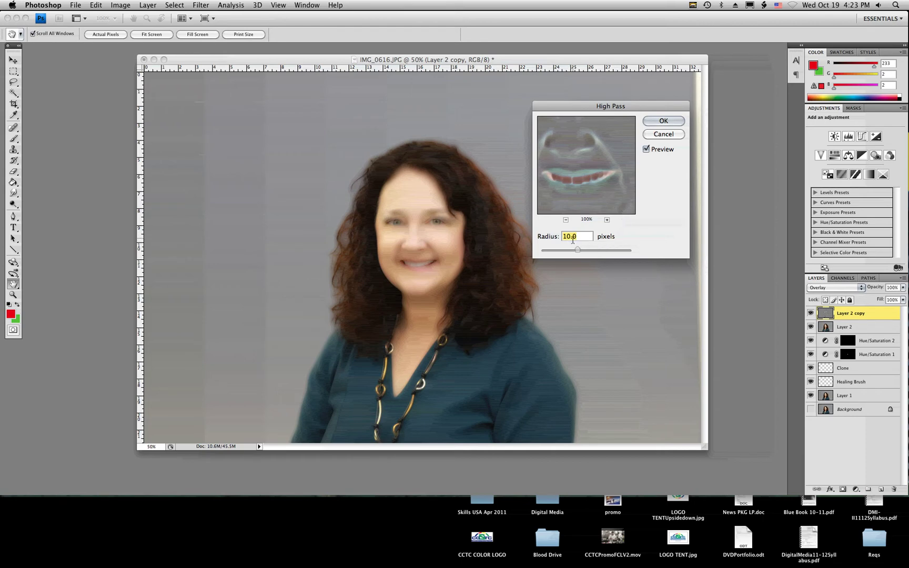
click(662, 121)
key(z)
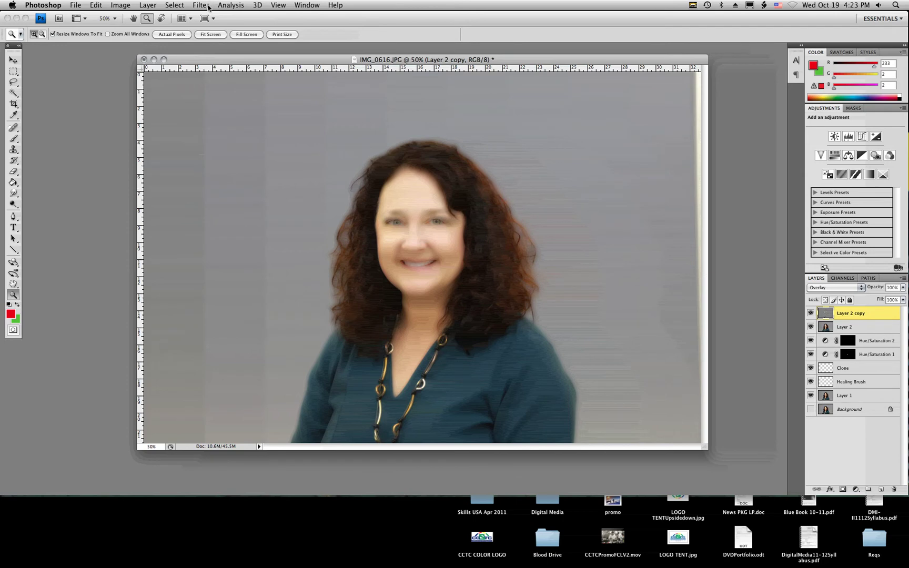
Step: Apply a Gaussian Blur with a radius of 2.5 pixels to the Overlay copy
click(200, 6)
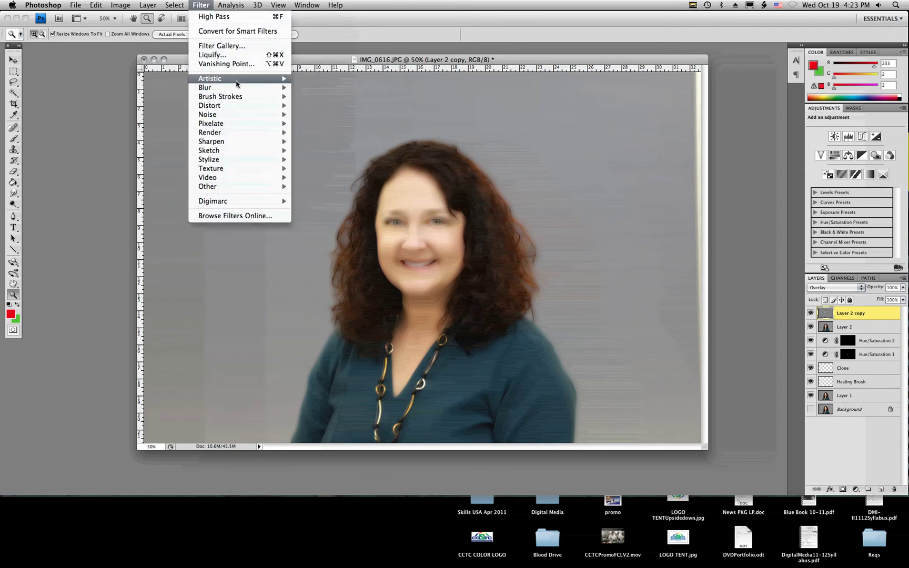
mouse_move(236, 88)
click(342, 120)
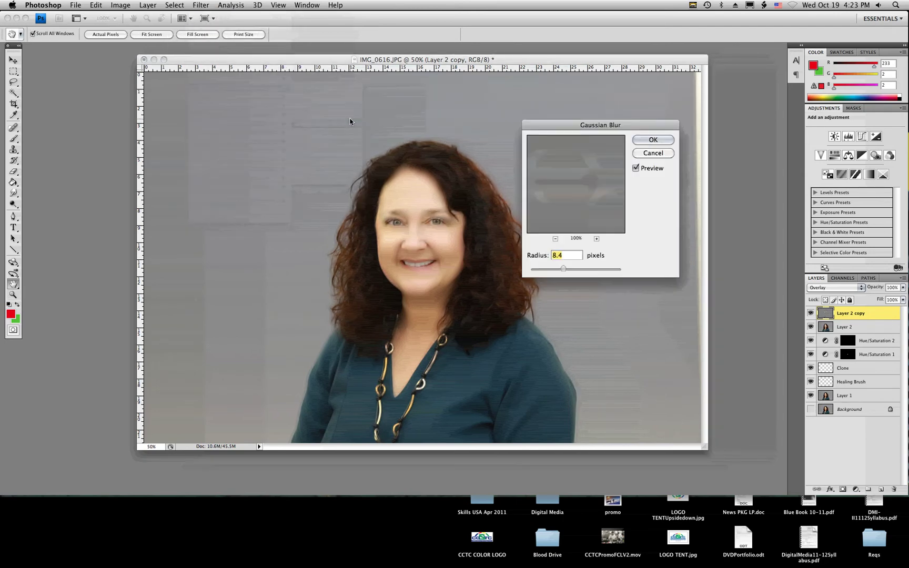
drag(562, 269, 545, 269)
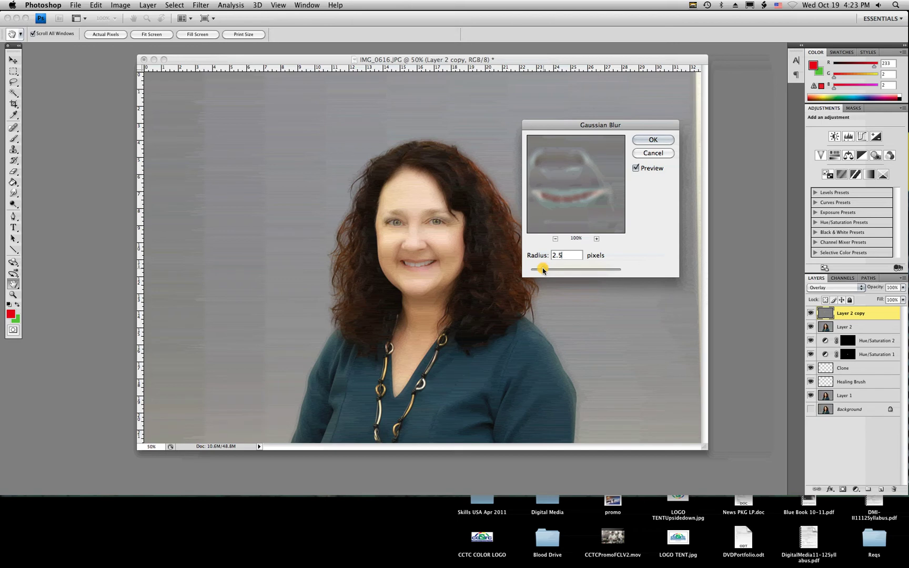
click(543, 270)
click(656, 141)
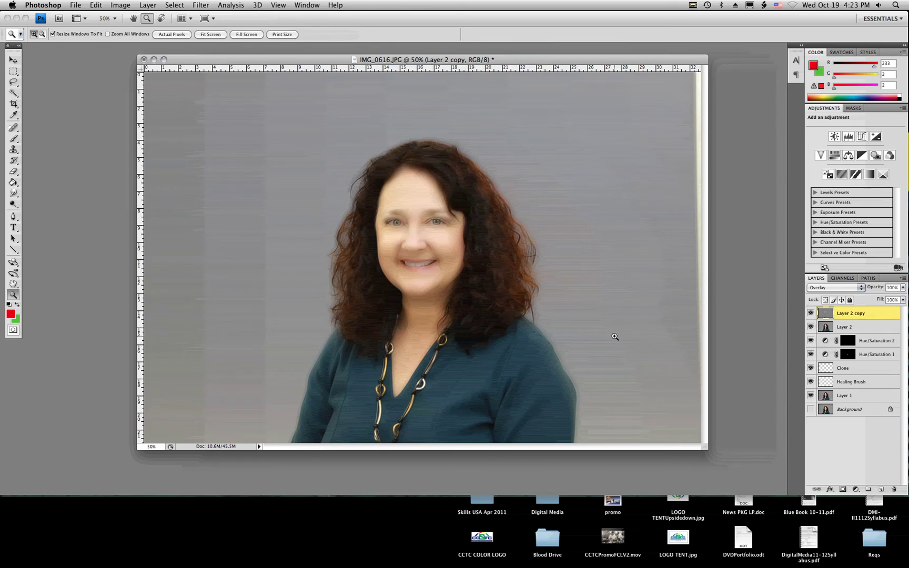
Step: Add a layer mask to Layer 2 copy and invert it to black to hide the skin softening everywhere
click(842, 489)
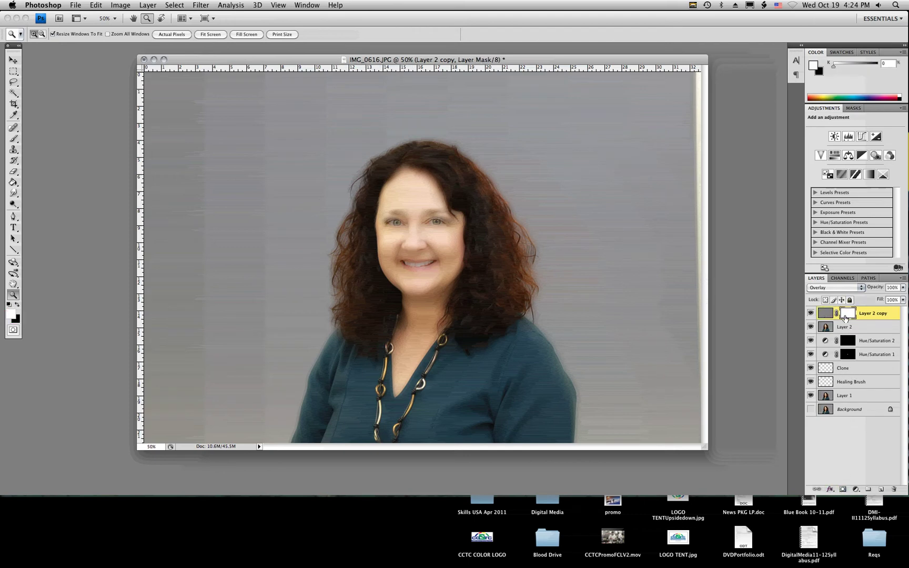
key(super+i)
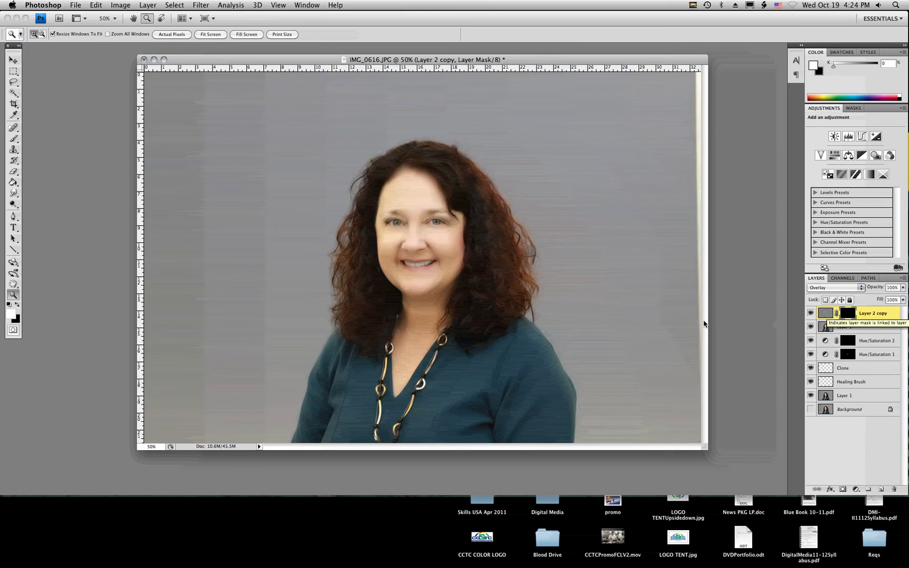
click(450, 288)
click(427, 229)
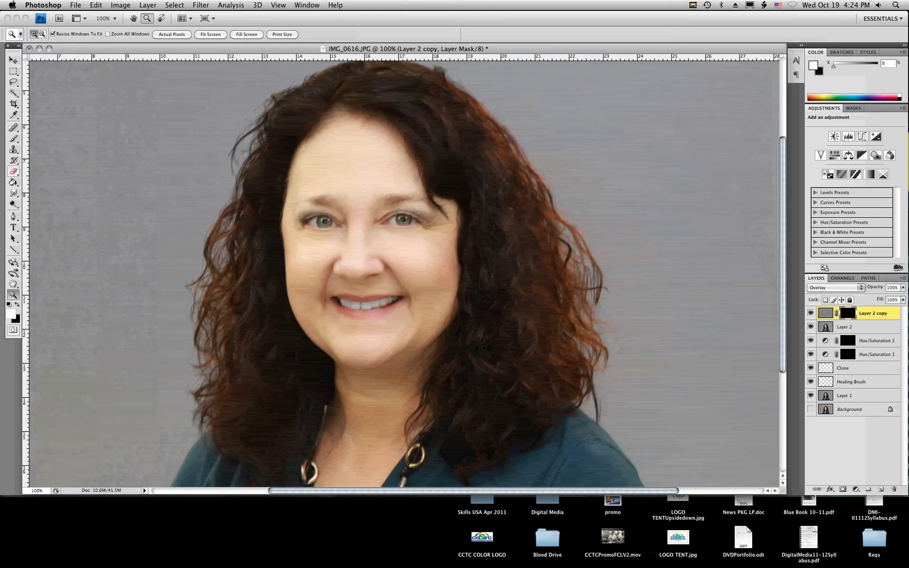
Step: Paint white with the Brush over the forehead, cheeks and chin on the Layer 2 copy mask to reveal the skin softening
click(13, 139)
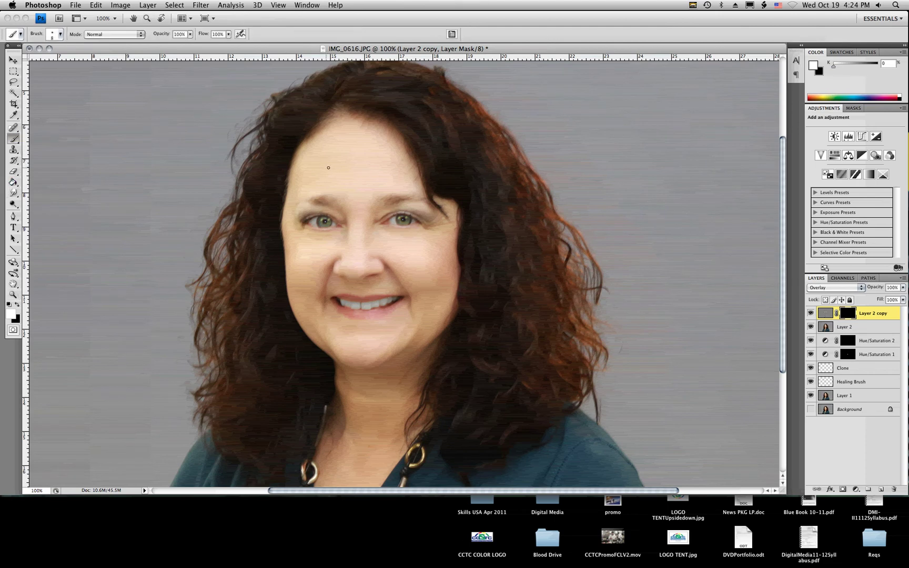
key(bracketright)
key(bracketright)
key(bracketright)
key(bracketright)
key(bracketright)
key(bracketright)
key(bracketright)
key(bracketright)
key(bracketright)
mouse_move(329, 160)
mouse_down()
mouse_move(320, 152)
mouse_move(304, 181)
mouse_up()
mouse_move(357, 253)
mouse_down()
mouse_move(443, 242)
mouse_move(427, 314)
mouse_move(404, 342)
mouse_move(339, 354)
mouse_move(324, 339)
mouse_move(302, 265)
mouse_move(399, 279)
mouse_move(371, 266)
mouse_move(359, 243)
mouse_move(355, 173)
mouse_move(329, 142)
mouse_move(353, 138)
mouse_move(383, 146)
mouse_move(400, 178)
mouse_move(363, 187)
mouse_move(346, 250)
mouse_move(304, 248)
mouse_move(434, 243)
mouse_move(419, 211)
mouse_move(450, 233)
mouse_move(452, 214)
mouse_move(441, 204)
mouse_move(451, 208)
mouse_move(448, 228)
mouse_move(417, 237)
mouse_move(297, 233)
mouse_move(293, 204)
mouse_move(301, 208)
mouse_move(296, 218)
mouse_move(293, 210)
mouse_move(291, 243)
mouse_move(307, 300)
mouse_up()
key(bracketleft)
key(bracketleft)
key(bracketleft)
key(bracketleft)
key(bracketleft)
key(bracketleft)
key(bracketleft)
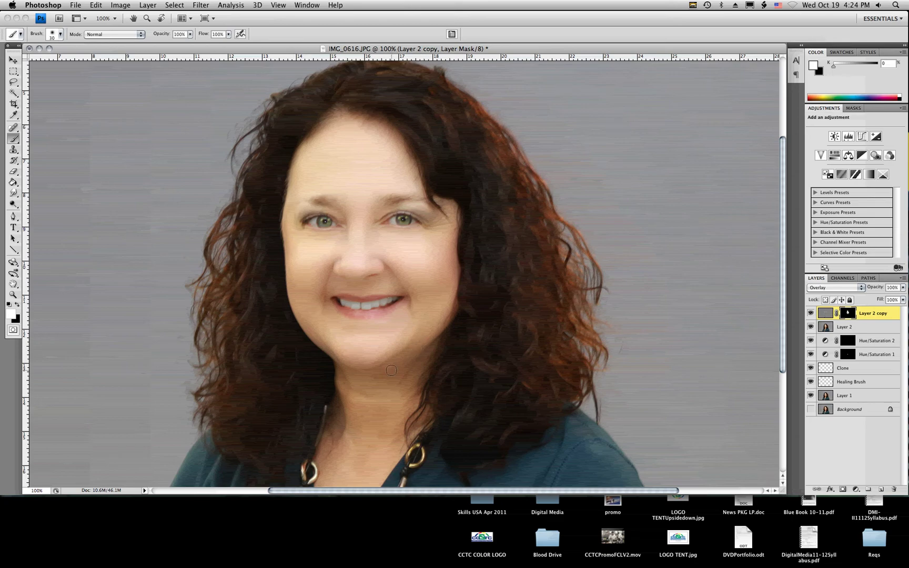
Step: Enlarge the brush and paint white over the neck and chest skin on the Layer 2 copy mask
key(bracketright)
key(bracketright)
key(bracketright)
key(bracketright)
key(bracketright)
scroll(389, 370, down, 5)
mouse_move(355, 204)
mouse_down()
mouse_move(332, 292)
mouse_move(326, 373)
mouse_move(395, 258)
mouse_move(400, 225)
mouse_move(402, 202)
mouse_move(378, 212)
mouse_move(353, 203)
mouse_move(403, 174)
mouse_up()
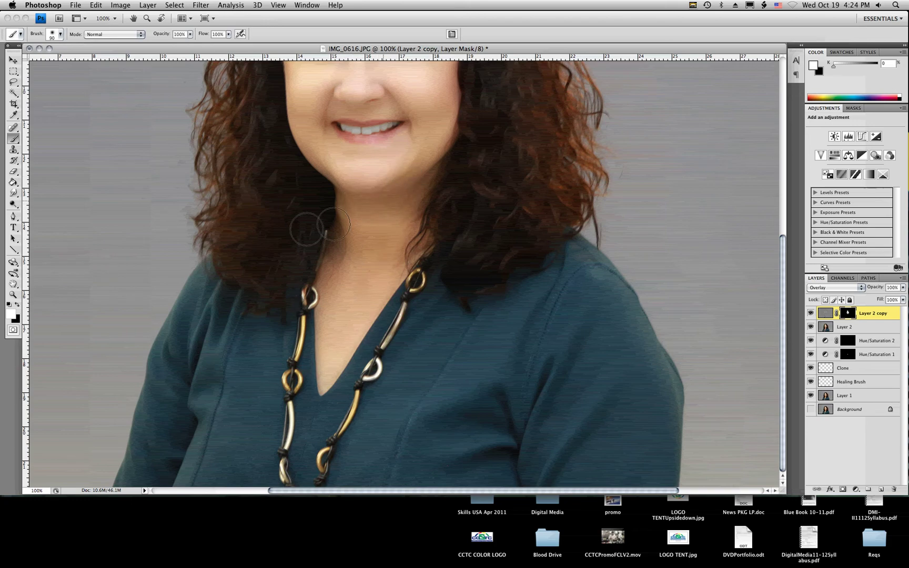
Step: Compare the whole portrait with and without the skin softening by toggling the visibility of Layer 2 copy
scroll(42, 329, right, 2)
click(13, 294)
alt+click(360, 283)
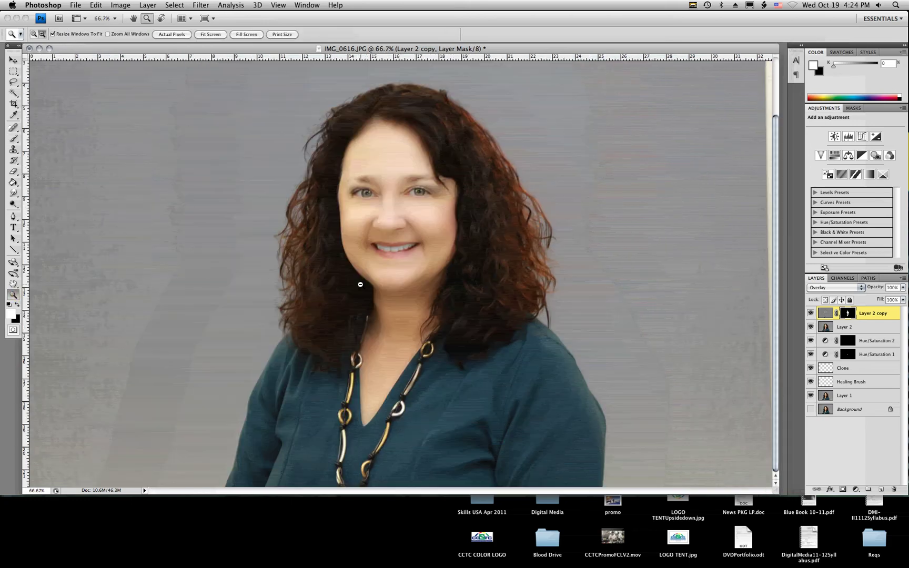
click(809, 315)
click(810, 315)
click(810, 315)
click(810, 315)
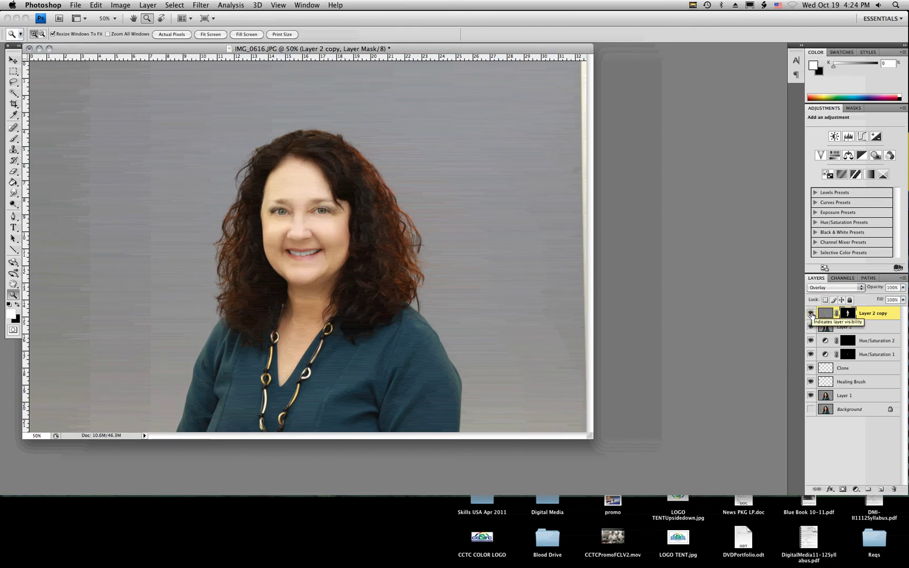
click(811, 314)
click(810, 314)
click(810, 314)
click(810, 315)
drag(544, 53, 636, 68)
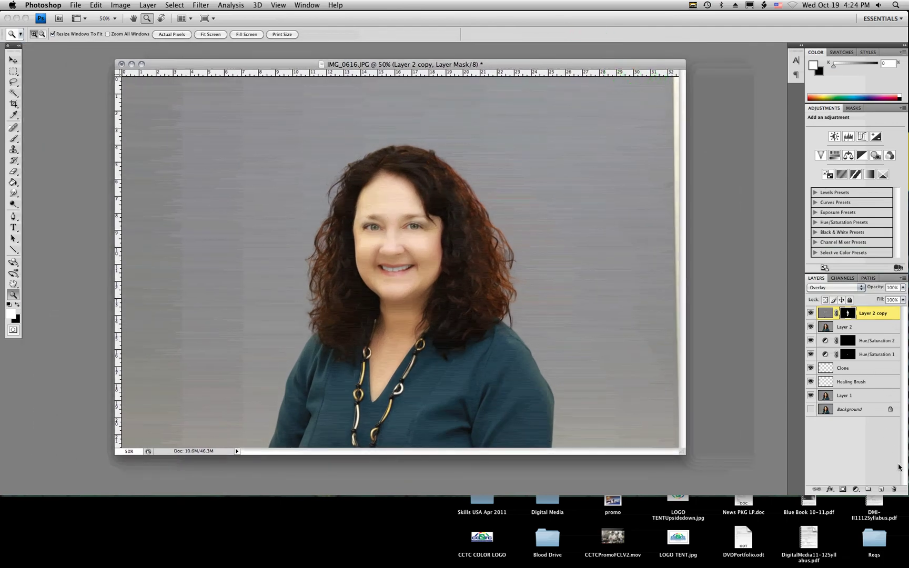
Step: Stamp all visible layers onto a new top layer and duplicate that merged layer
click(882, 490)
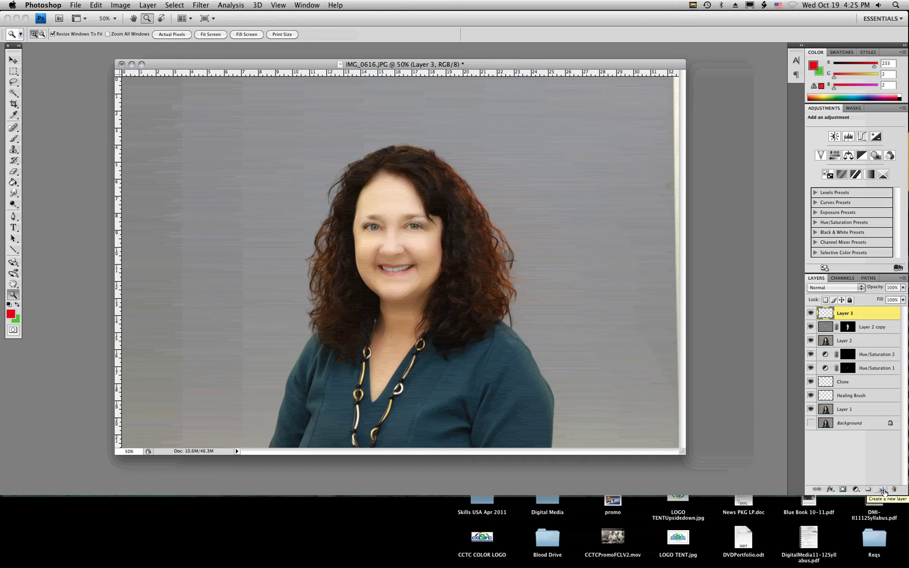
key(super+alt+shift+e)
key(super+j)
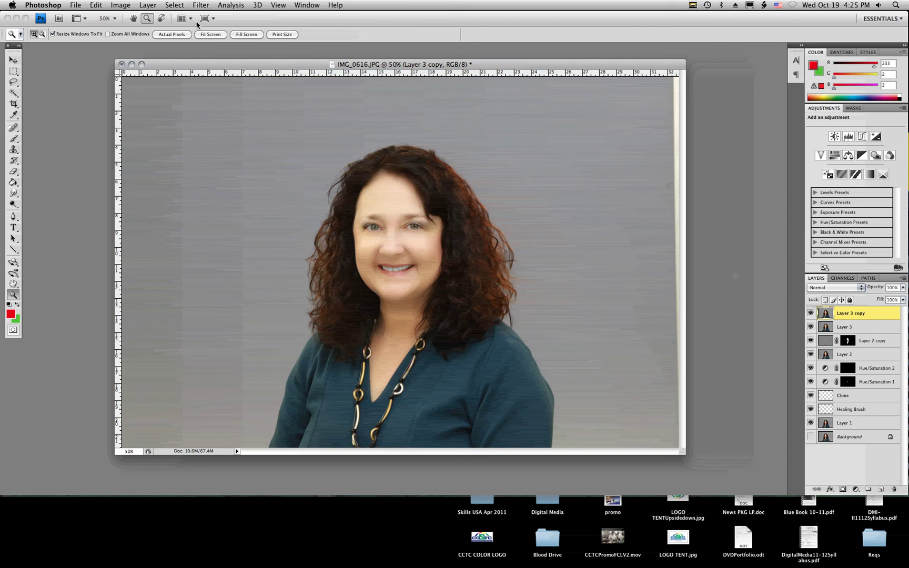
Step: Apply Lighting Effects to Layer 3 copy with an Omni light of intensity 20, gloss -100 and material -100
click(198, 6)
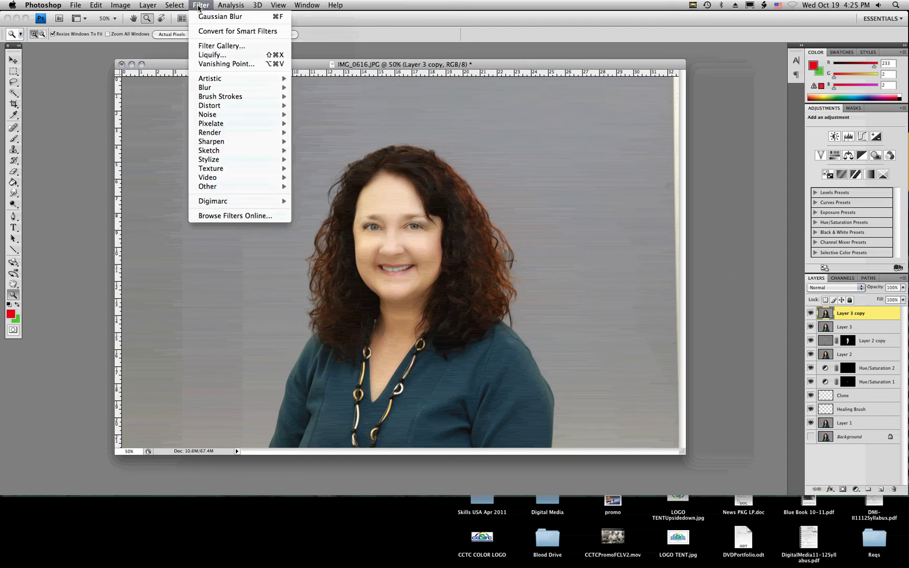
mouse_move(269, 135)
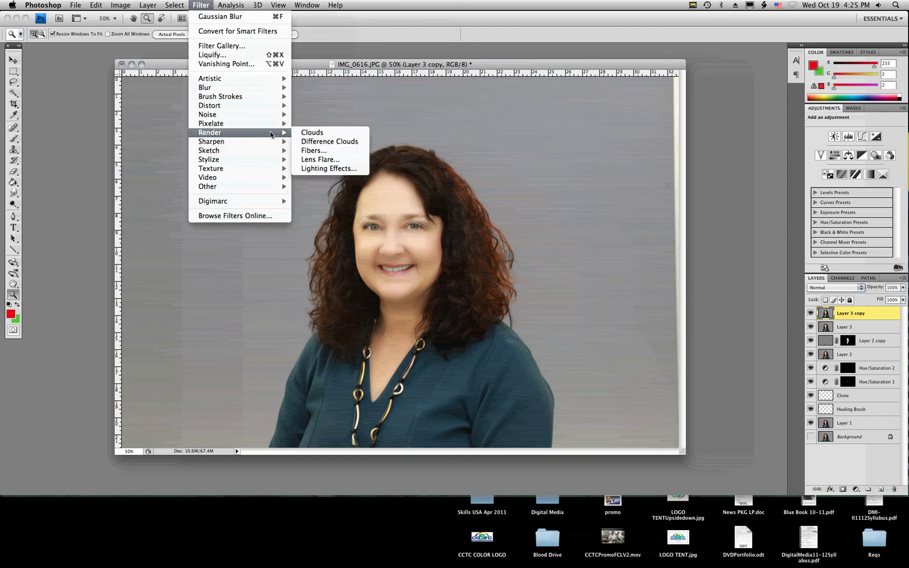
click(345, 169)
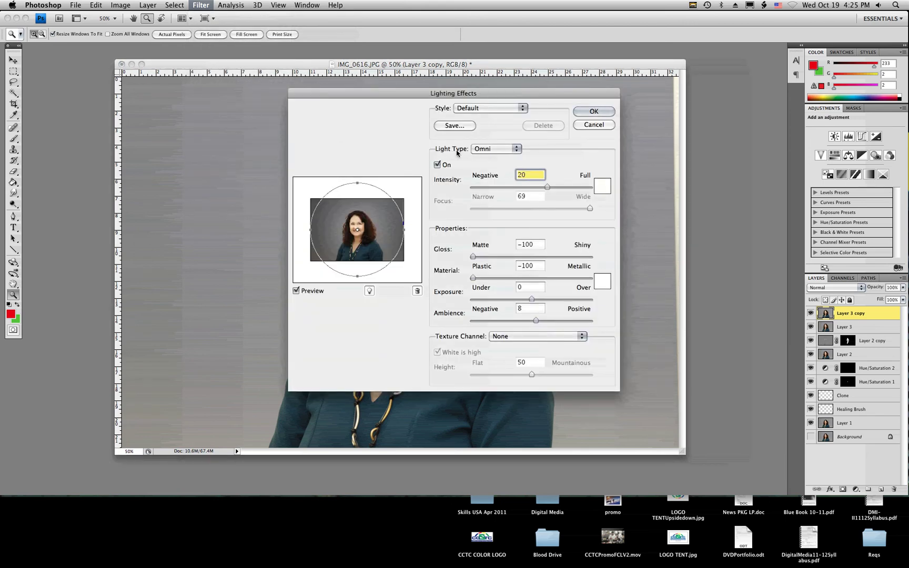
click(497, 149)
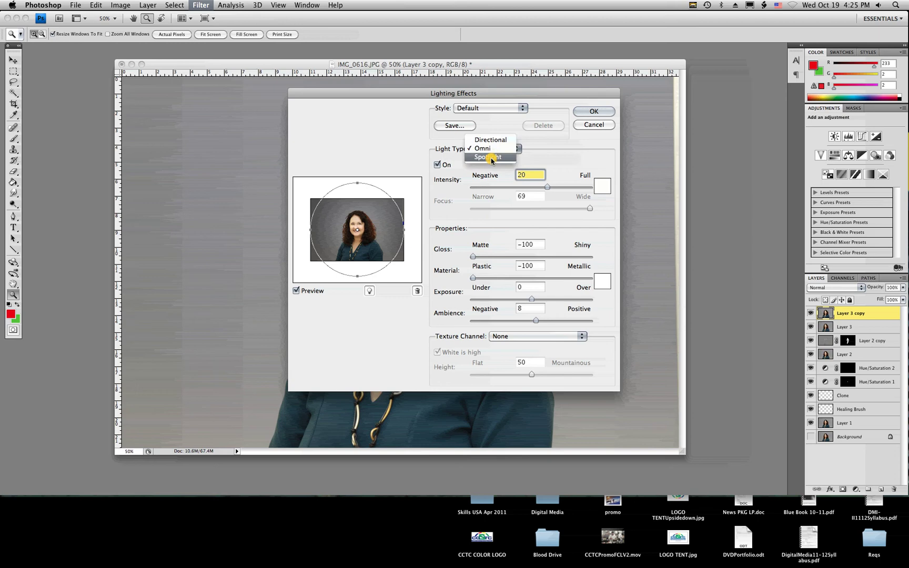
click(489, 158)
click(495, 149)
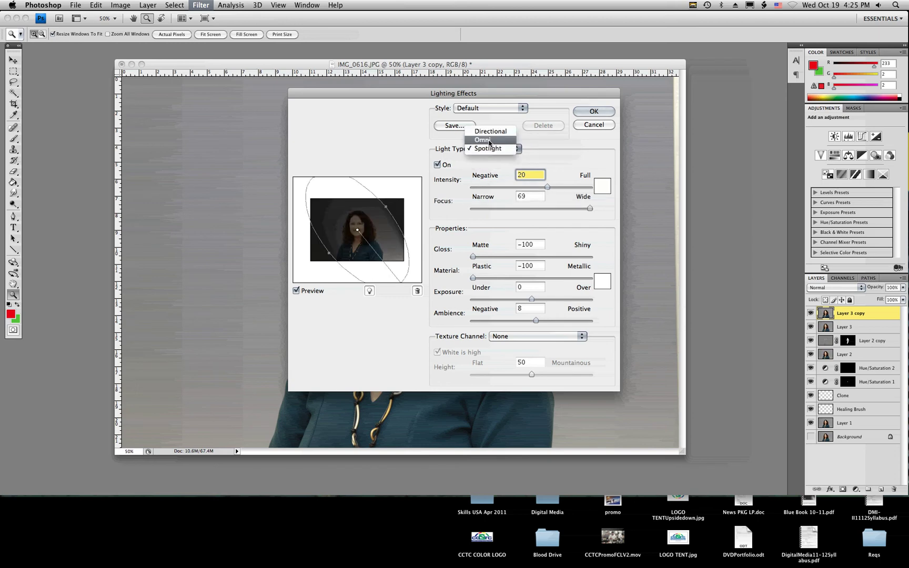
click(479, 140)
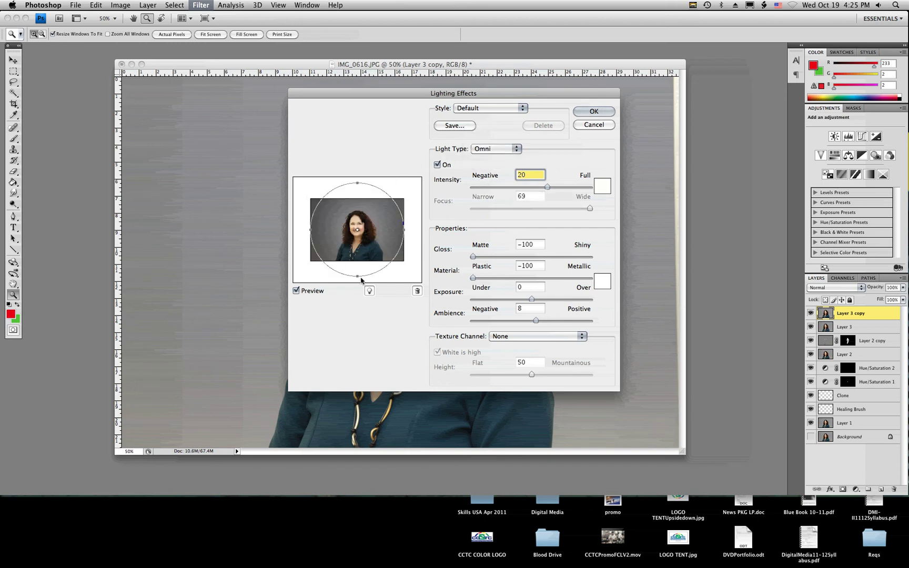
drag(357, 277, 357, 276)
drag(475, 257, 429, 279)
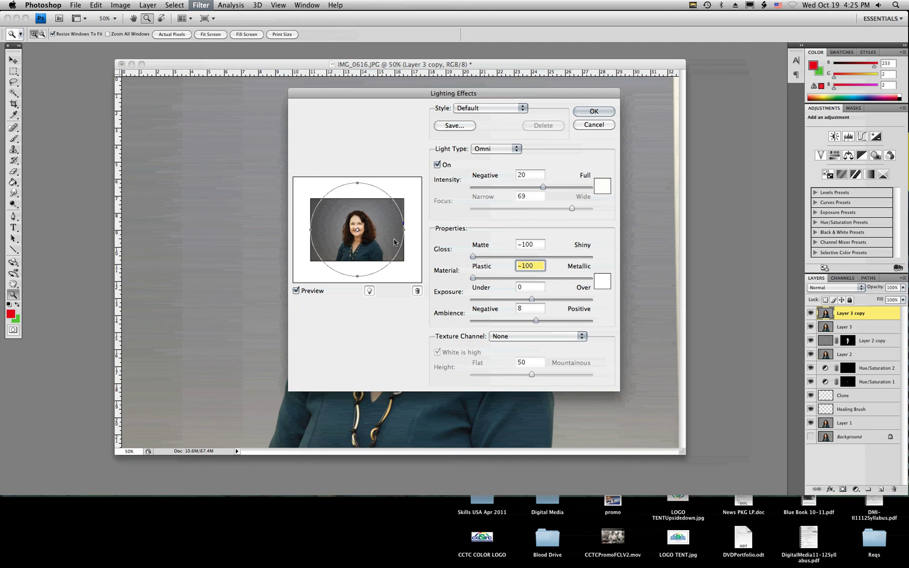
click(594, 111)
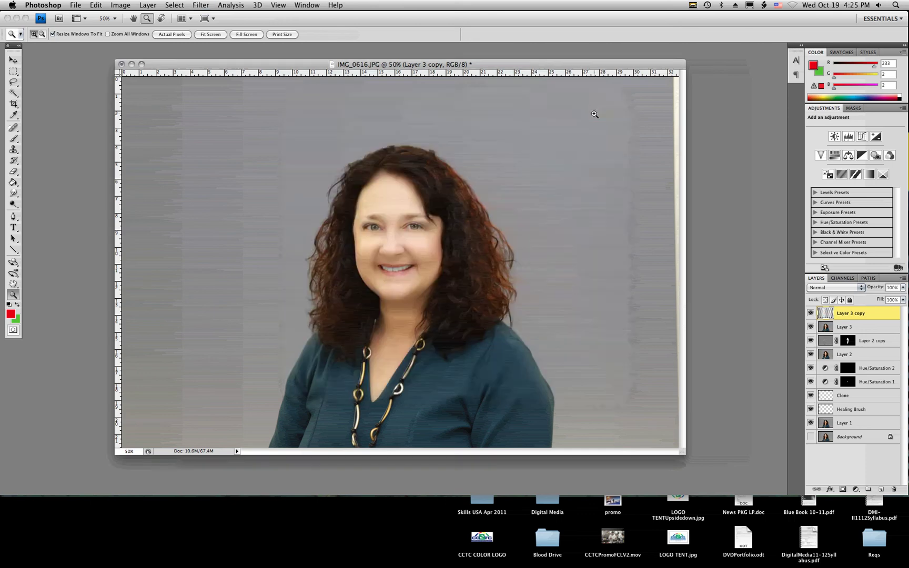
Step: Compare the portrait with and without the lighting effect by toggling the visibility of Layer 3 copy
click(811, 313)
click(810, 314)
click(811, 313)
click(811, 313)
click(810, 313)
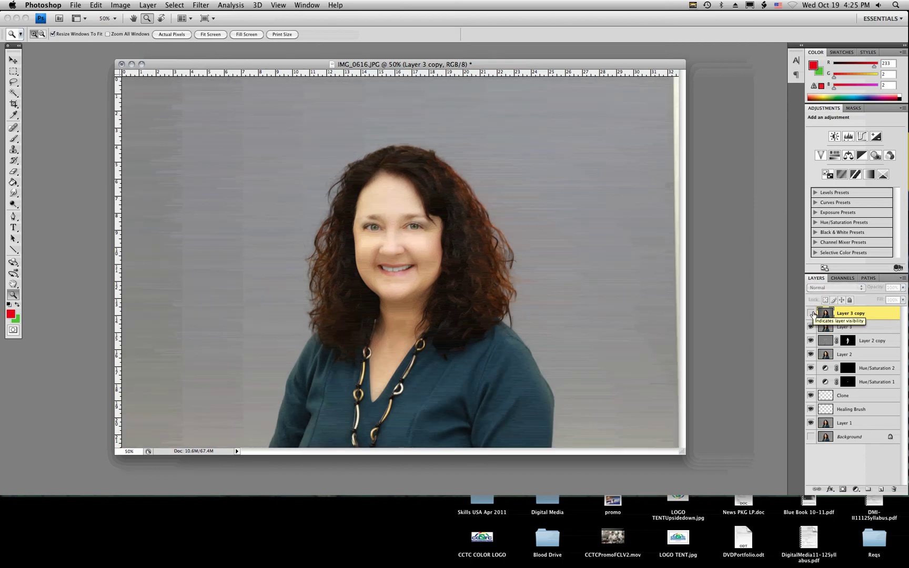
click(810, 314)
click(810, 314)
click(811, 313)
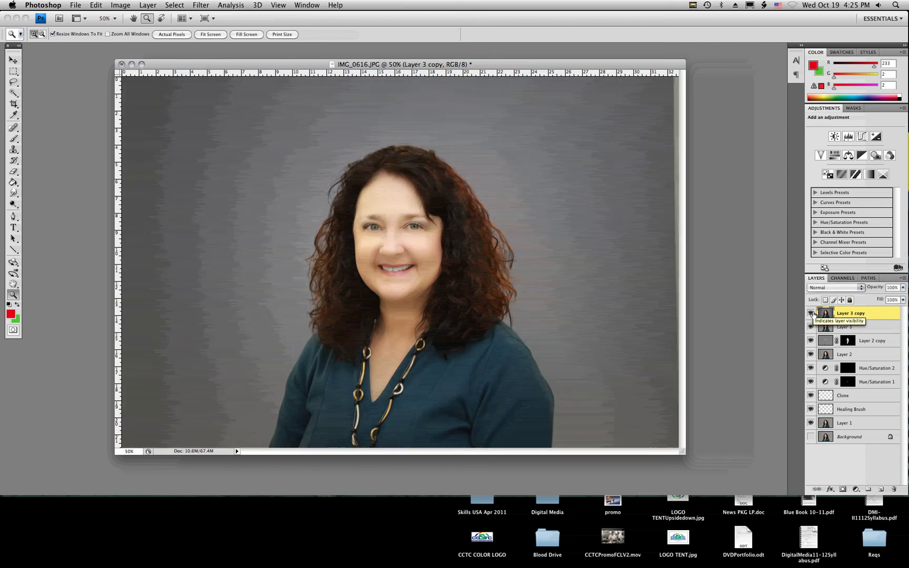
click(811, 313)
click(811, 313)
Step: Make the original Background layer visible and place a duplicate of it at the top of the layer stack
click(826, 448)
click(831, 438)
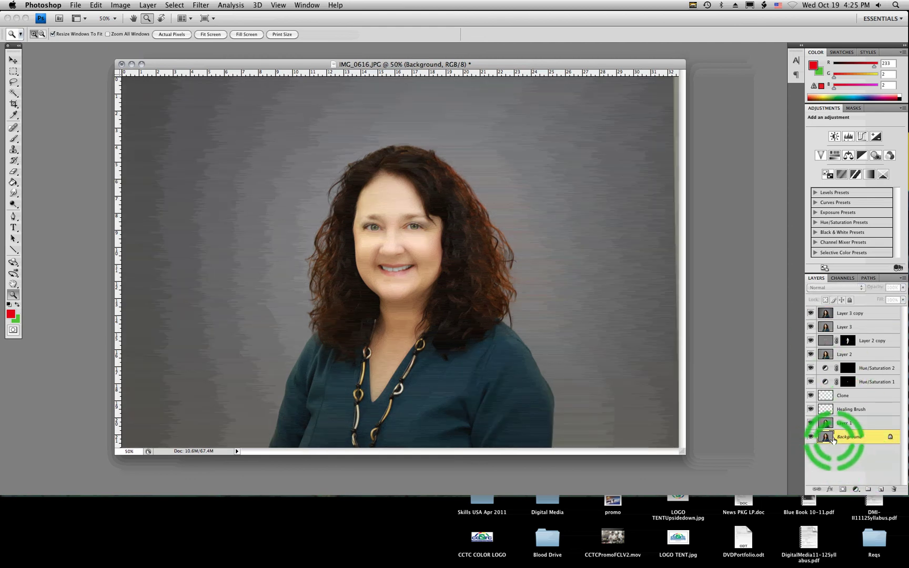
key(super+j)
drag(836, 438, 836, 316)
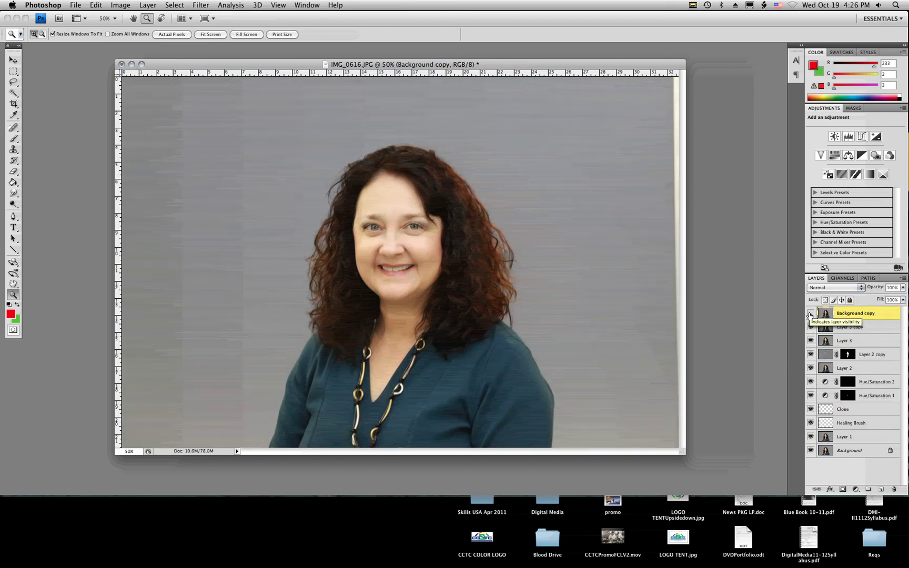
Step: Compare the original photo with the finished retouch by toggling the Background copy, leaving the copy hidden
click(810, 314)
click(810, 314)
click(810, 314)
click(810, 315)
click(810, 315)
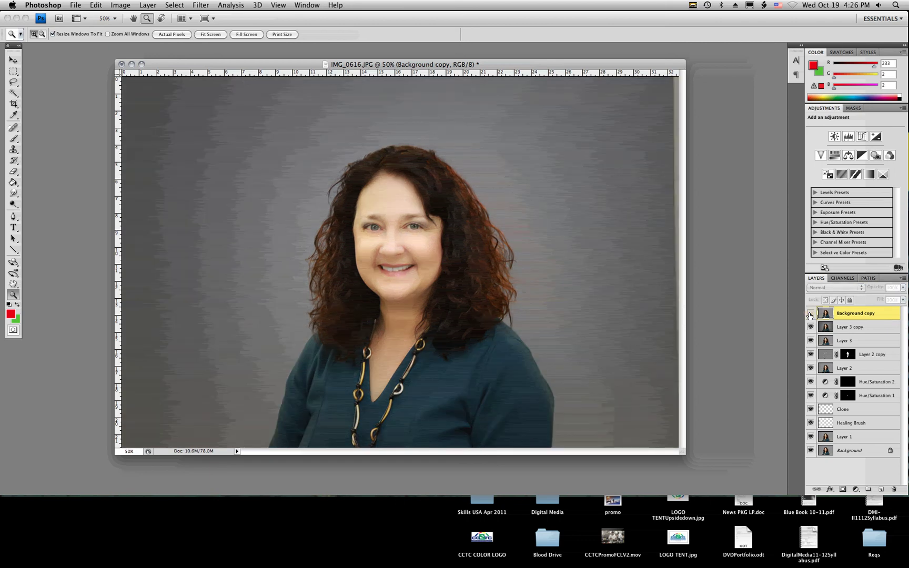
drag(477, 66, 484, 60)
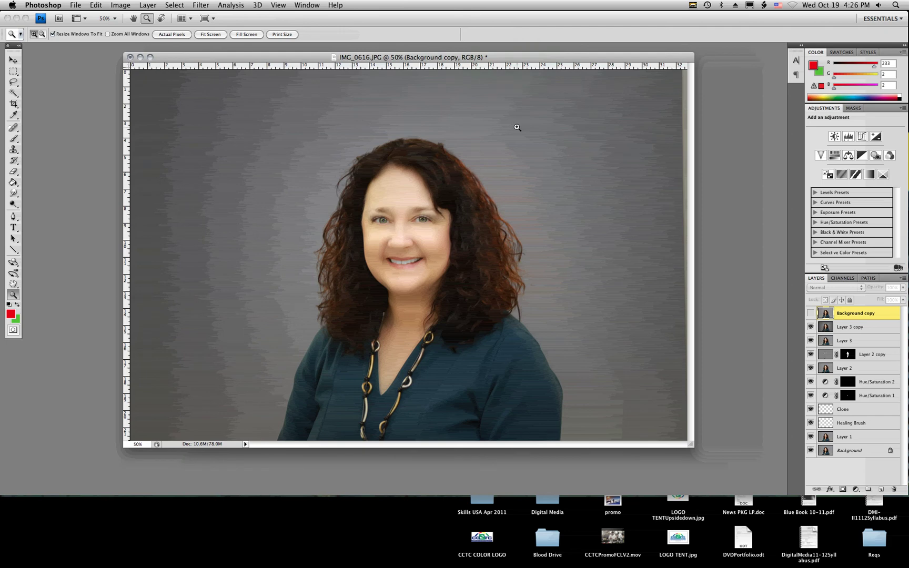